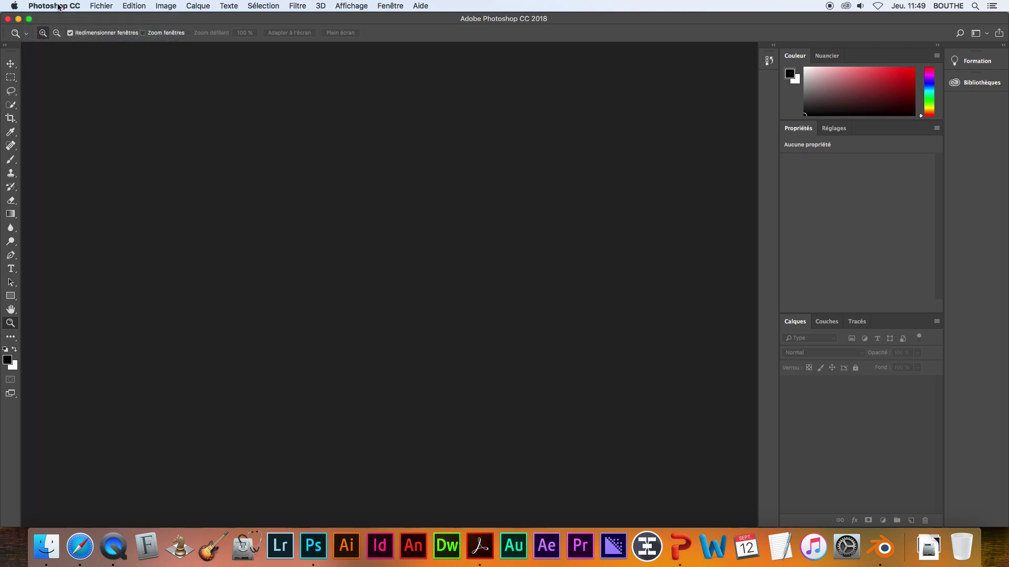
- Check the Photoshop version in its About information and dismiss the splash screen
{"action": "left_click", "coordinate": [53, 7]}
{"action": "left_click", "coordinate": [56, 18]}
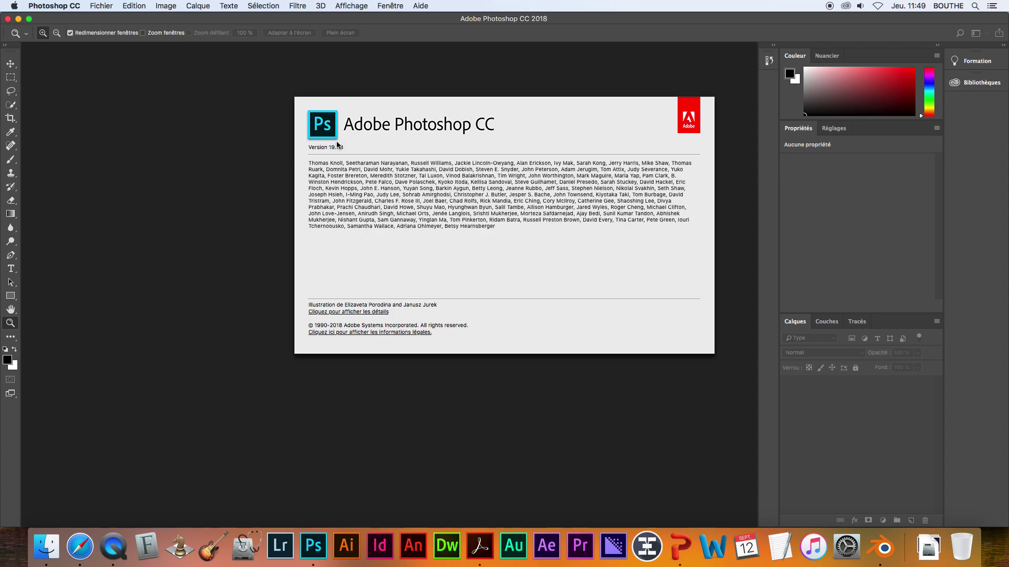
{"action": "left_click", "coordinate": [401, 143]}
- Reset the default Essentials workspace (Les indispensables) to its original layout
{"action": "left_click", "coordinate": [390, 8]}
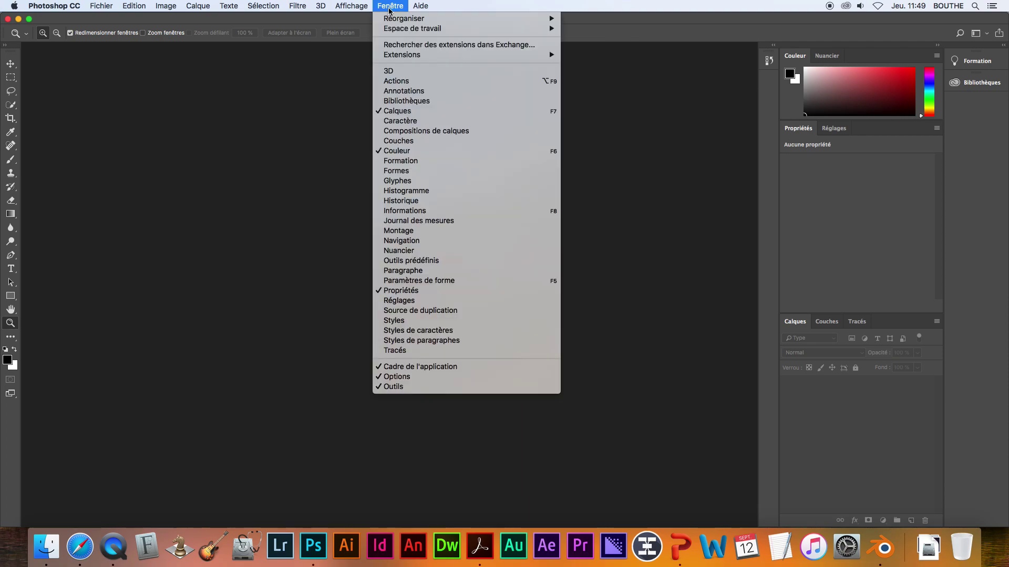
{"action": "mouse_move", "coordinate": [395, 31]}
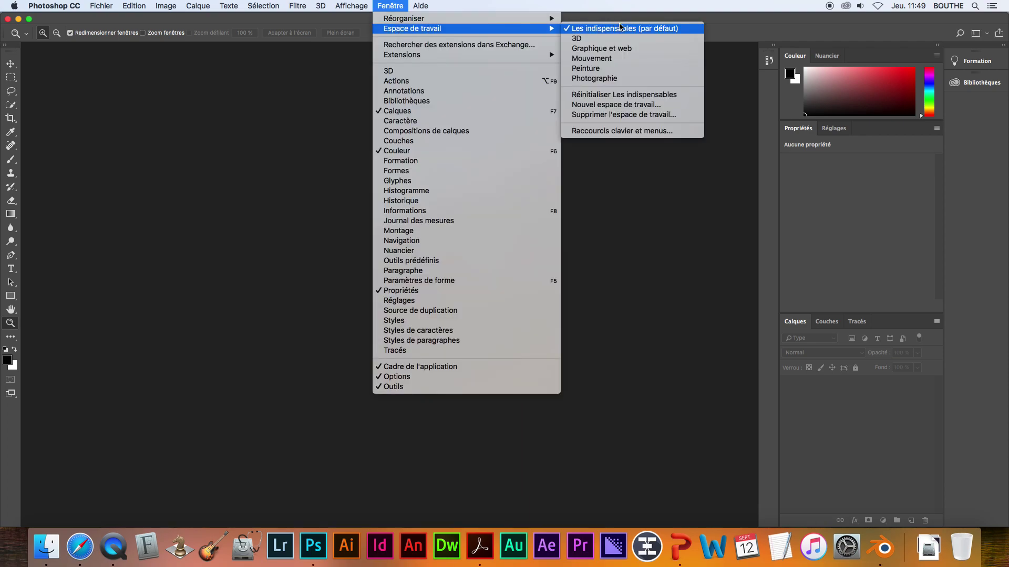
{"action": "left_click", "coordinate": [597, 98]}
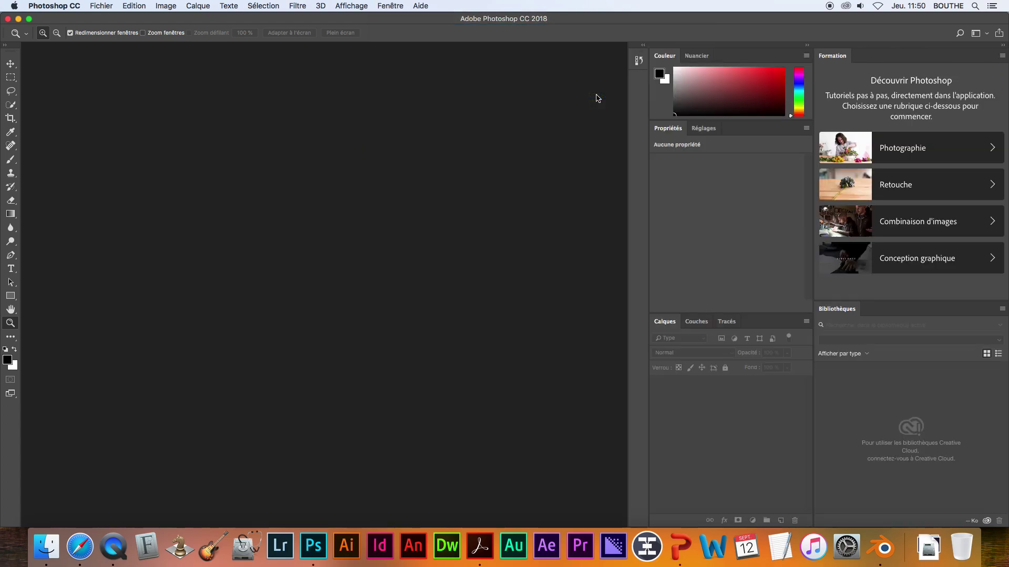
- Detach the Formation panel from the dock and close it
{"action": "left_click_drag", "start_coordinate": [839, 57], "coordinate": [243, 116]}
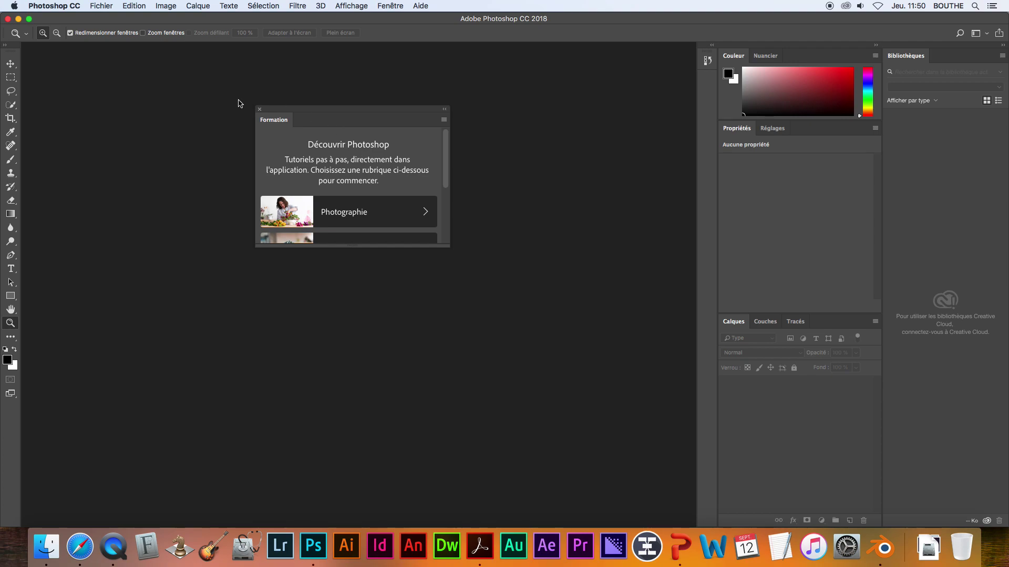
{"action": "left_click_drag", "start_coordinate": [308, 109], "coordinate": [435, 92]}
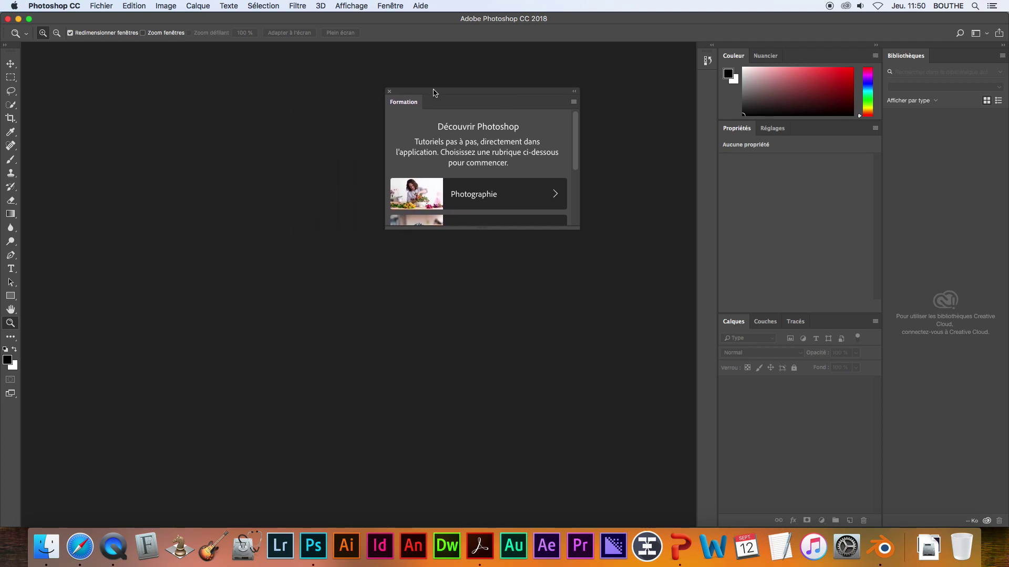
{"action": "left_click", "coordinate": [389, 92]}
- Float the Calques panel over the workspace and collapse the remaining docked panels to icons
{"action": "left_click_drag", "start_coordinate": [730, 323], "coordinate": [561, 140]}
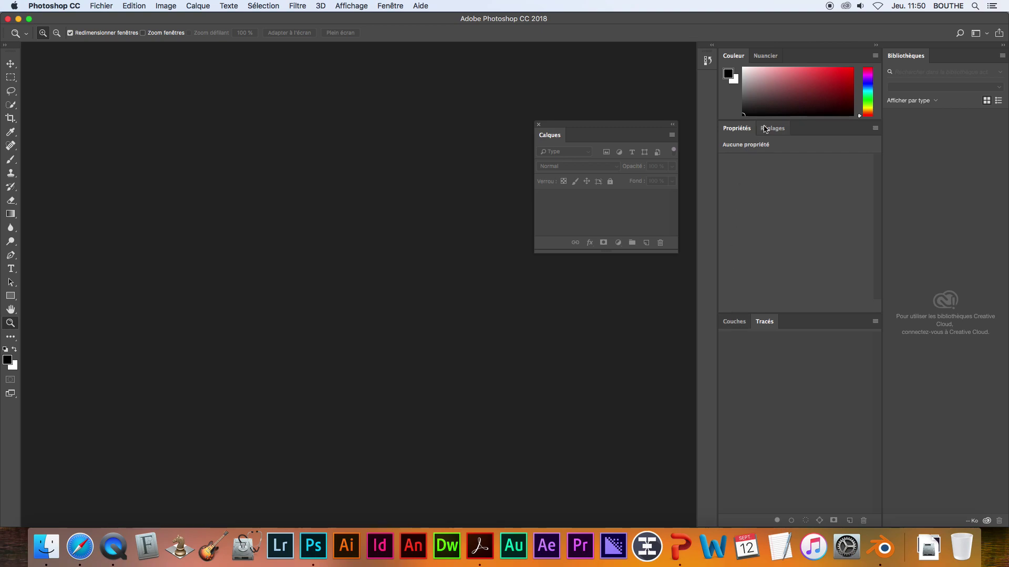
{"action": "left_click", "coordinate": [876, 45]}
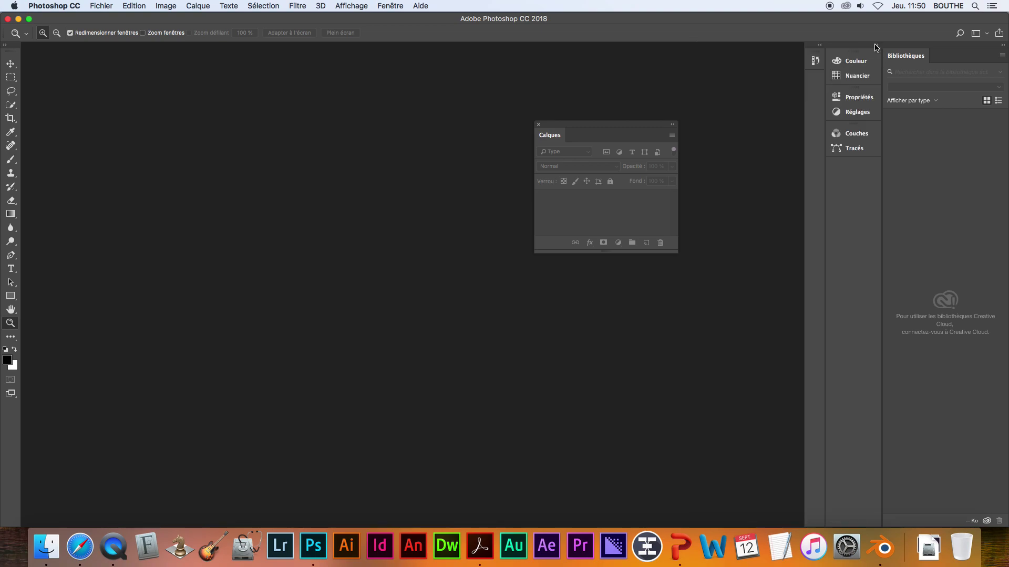
{"action": "left_click", "coordinate": [1003, 46]}
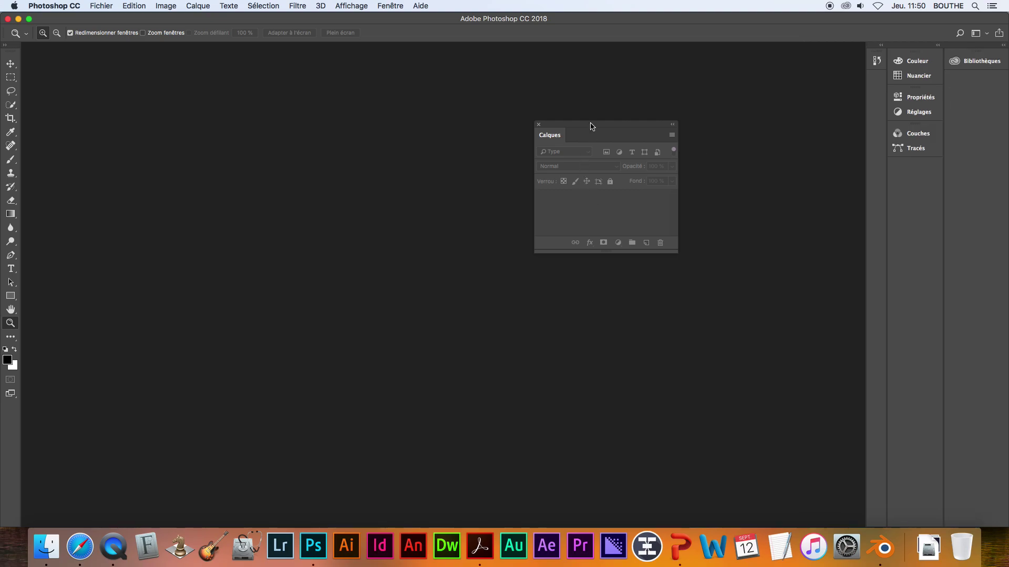
{"action": "left_click_drag", "start_coordinate": [590, 127], "coordinate": [683, 104]}
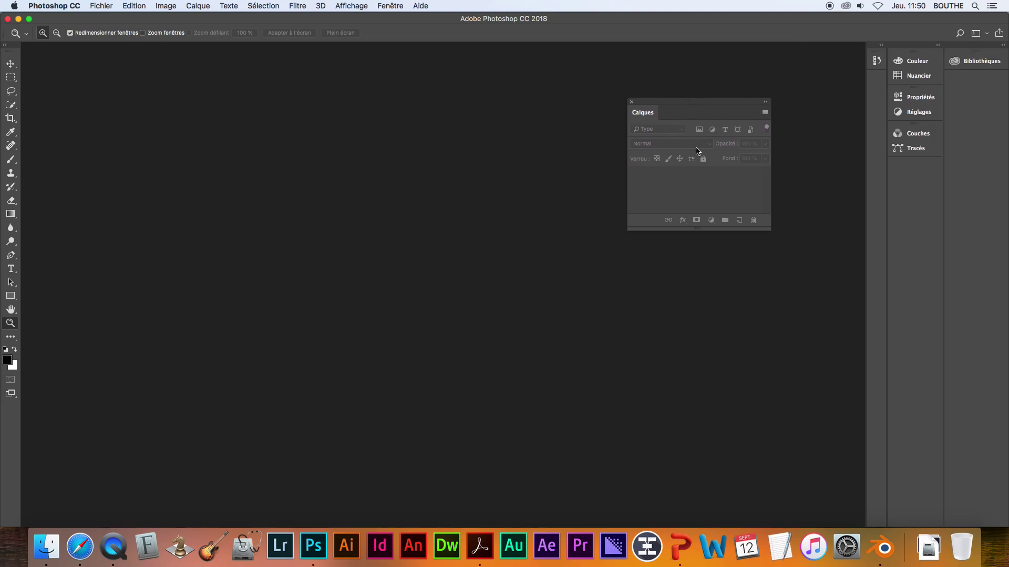
{"action": "left_click", "coordinate": [111, 6]}
{"action": "left_click", "coordinate": [102, 28]}
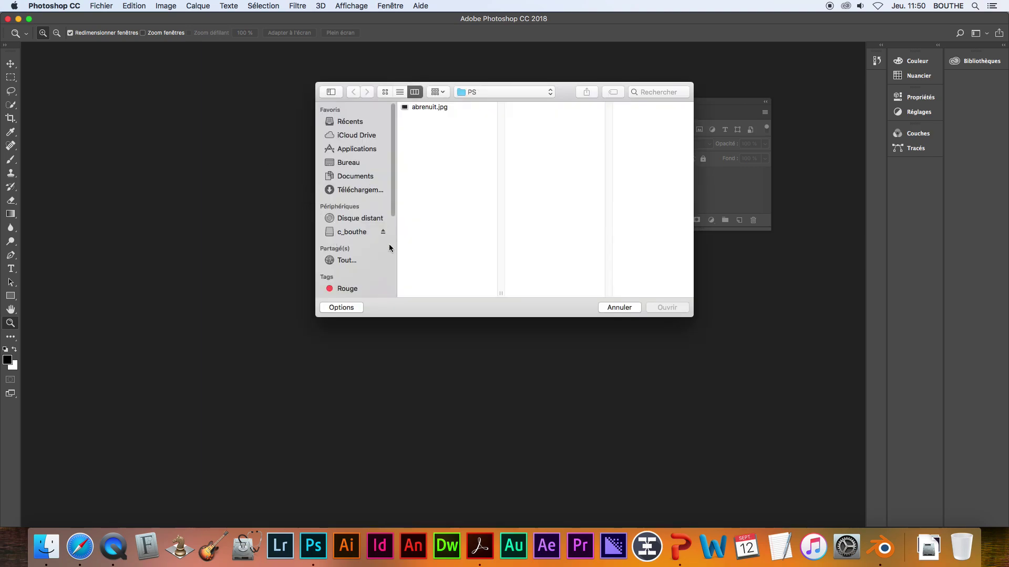
{"action": "left_click", "coordinate": [334, 234]}
{"action": "left_click", "coordinate": [417, 139]}
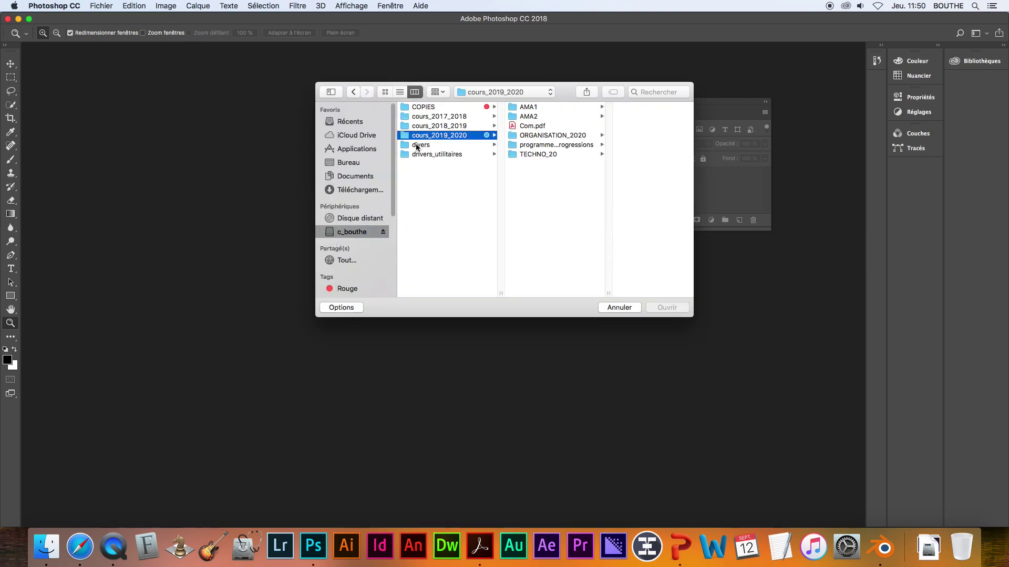
{"action": "left_click", "coordinate": [522, 109]}
{"action": "left_click", "coordinate": [593, 153]}
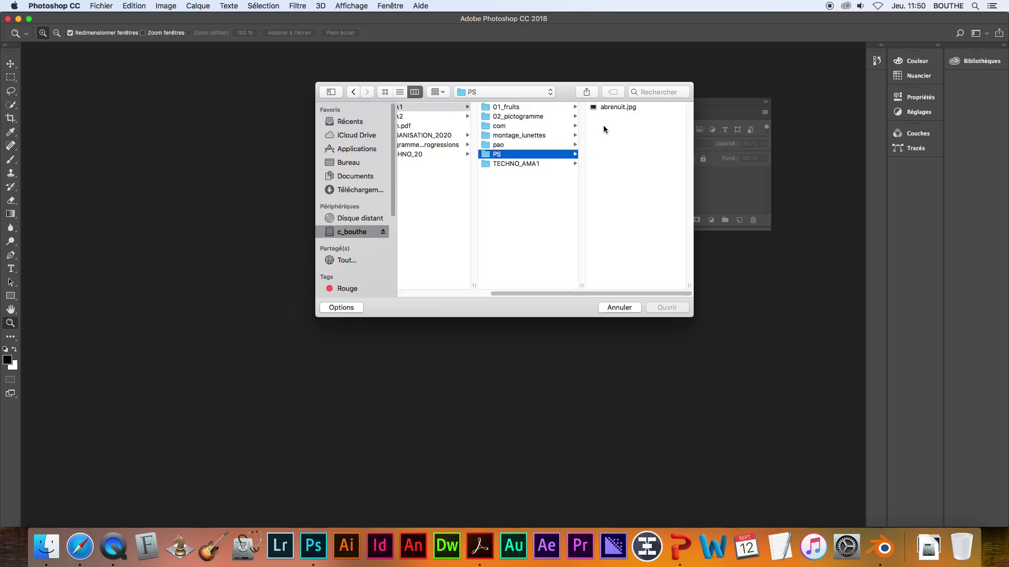
{"action": "left_click", "coordinate": [614, 107]}
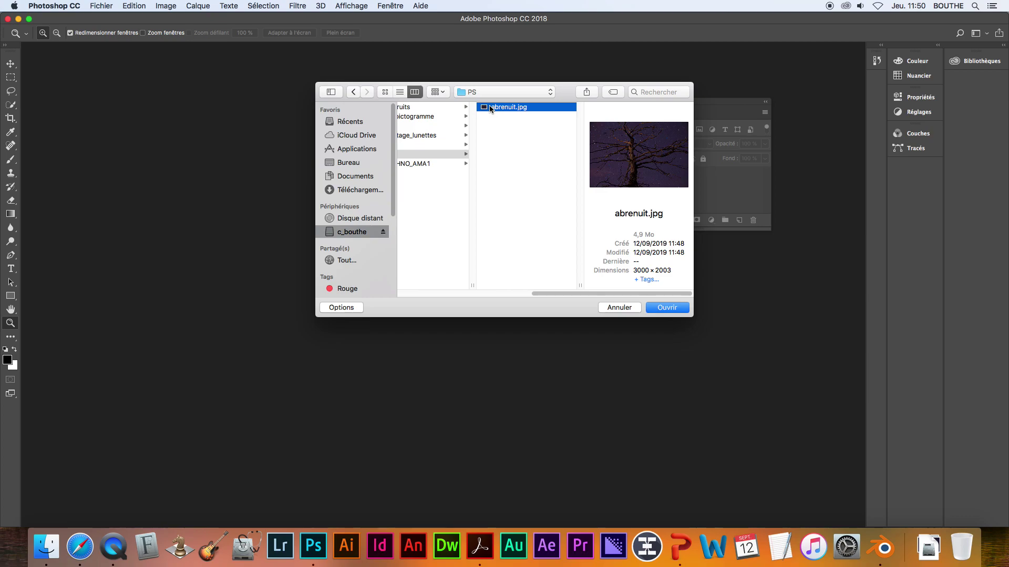
{"action": "left_click", "coordinate": [663, 310]}
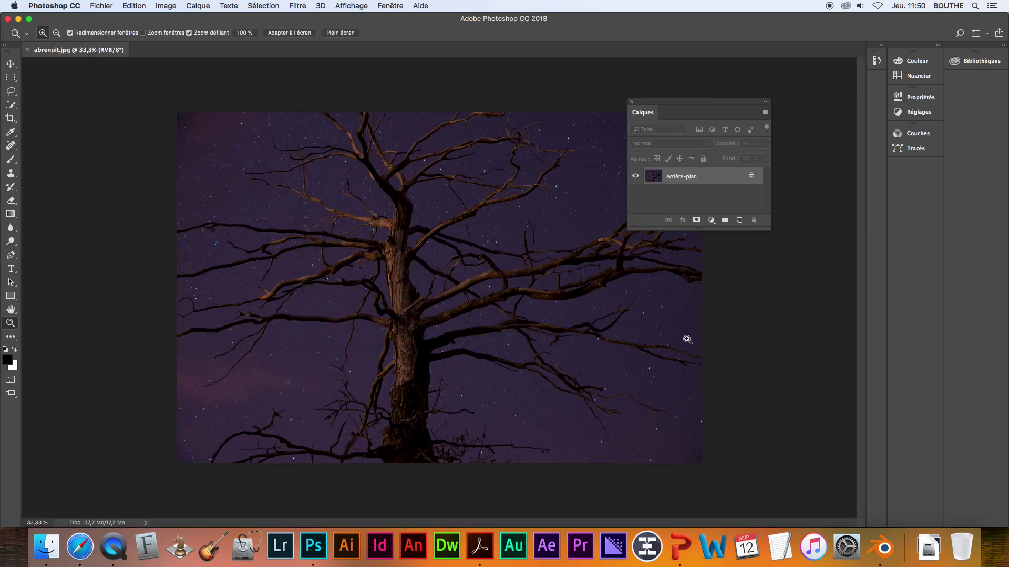
- Move the Calques panel clear of the image and float the Tools panel beside the image in two columns
{"action": "left_click_drag", "start_coordinate": [697, 102], "coordinate": [776, 73]}
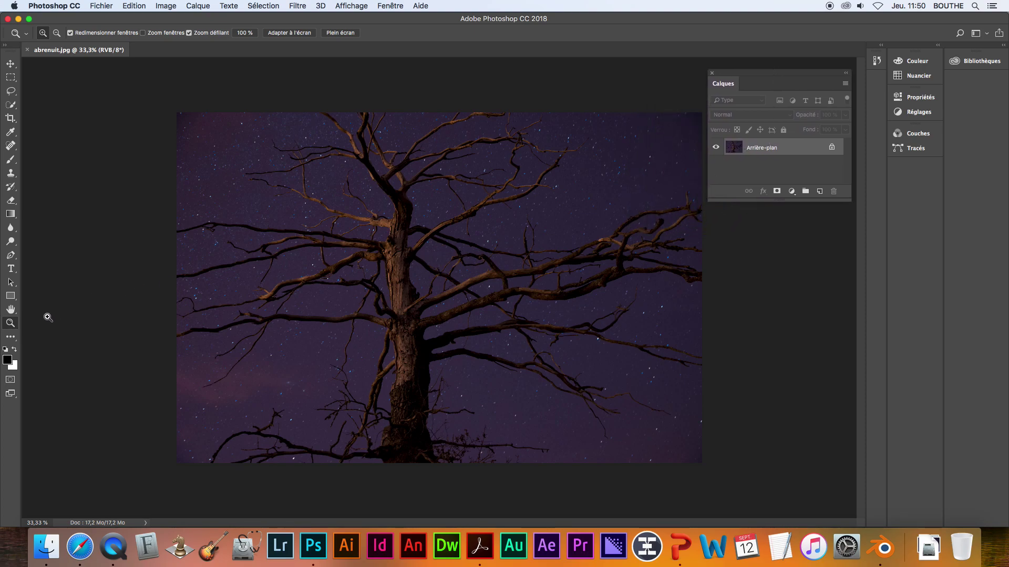
{"action": "left_click_drag", "start_coordinate": [14, 48], "coordinate": [116, 74]}
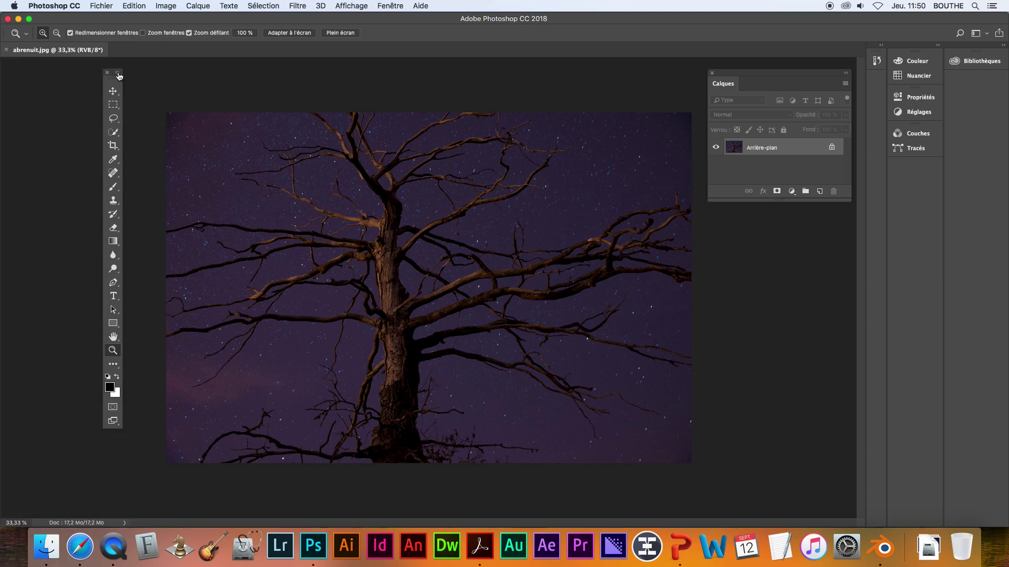
{"action": "left_click", "coordinate": [118, 73]}
{"action": "left_click_drag", "start_coordinate": [121, 77], "coordinate": [45, 82]}
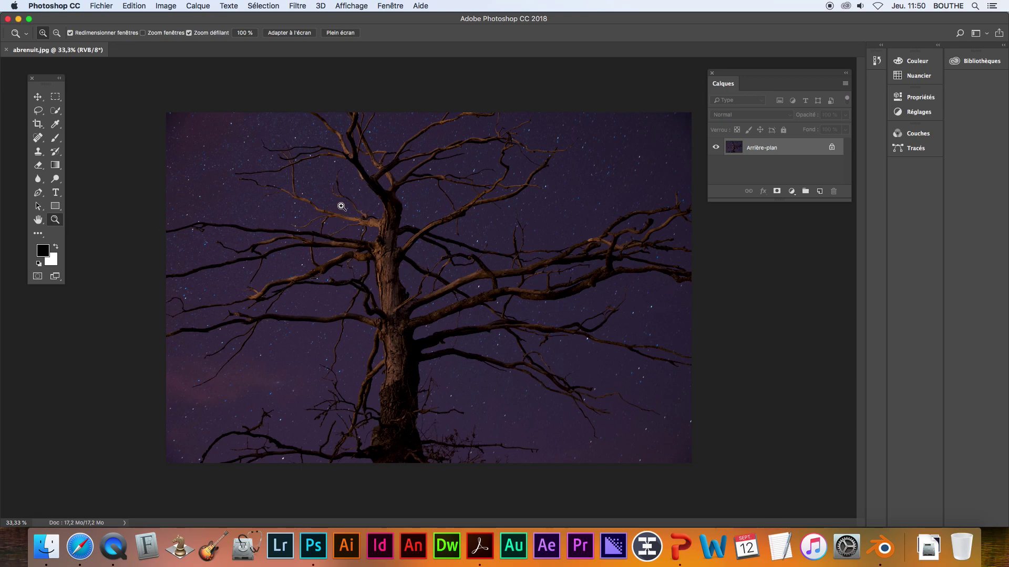
- Turn off Extras to hide the pixel grid on the magnified tree image
{"action": "left_click_drag", "start_coordinate": [338, 204], "coordinate": [452, 261]}
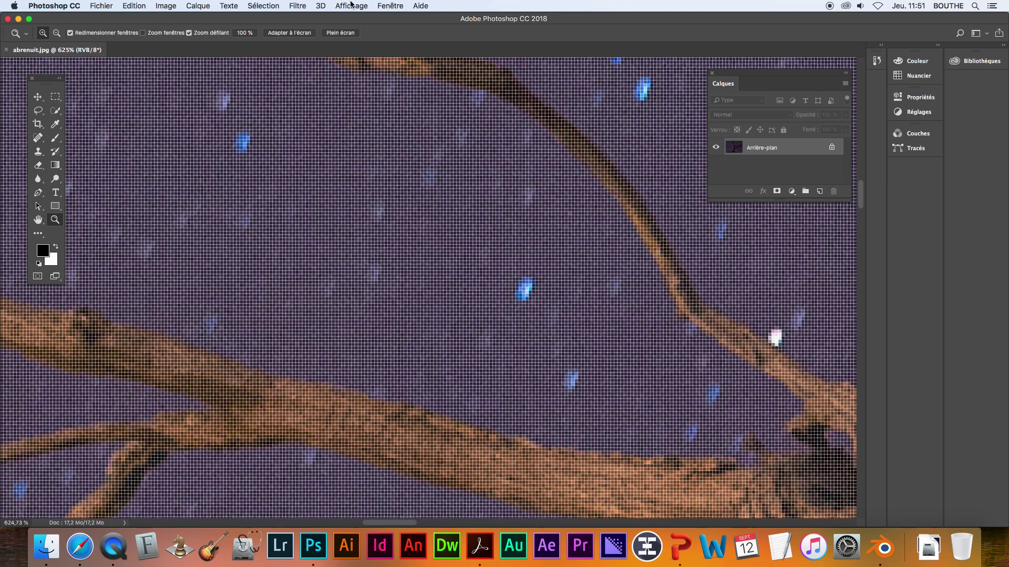
{"action": "left_click", "coordinate": [351, 6]}
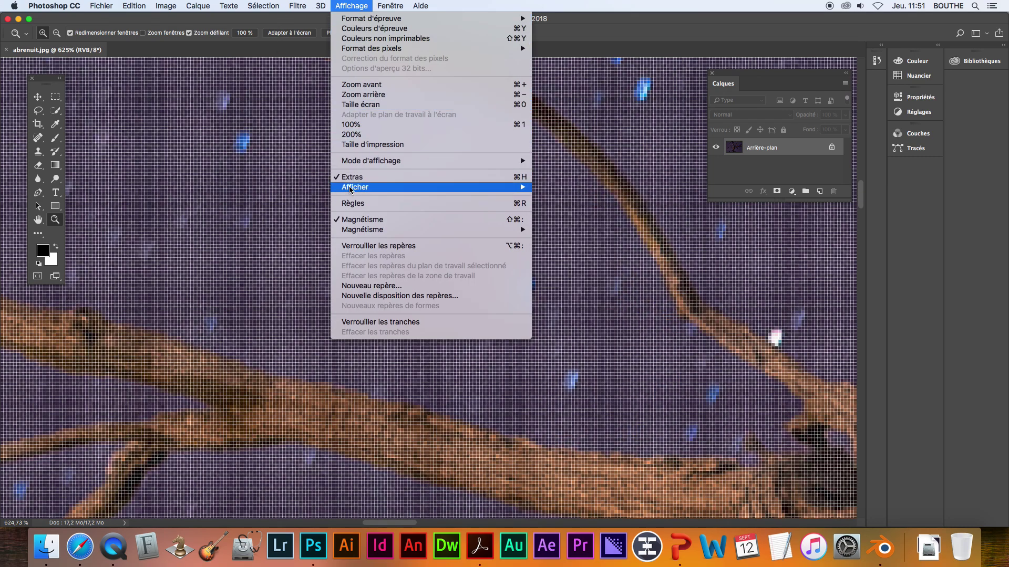
{"action": "mouse_move", "coordinate": [351, 189]}
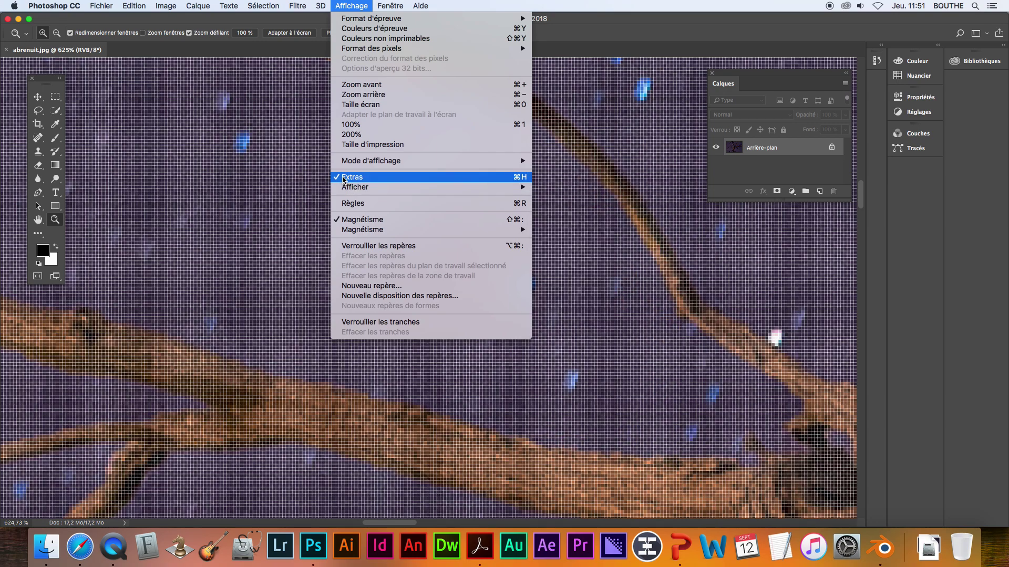
{"action": "left_click", "coordinate": [351, 177]}
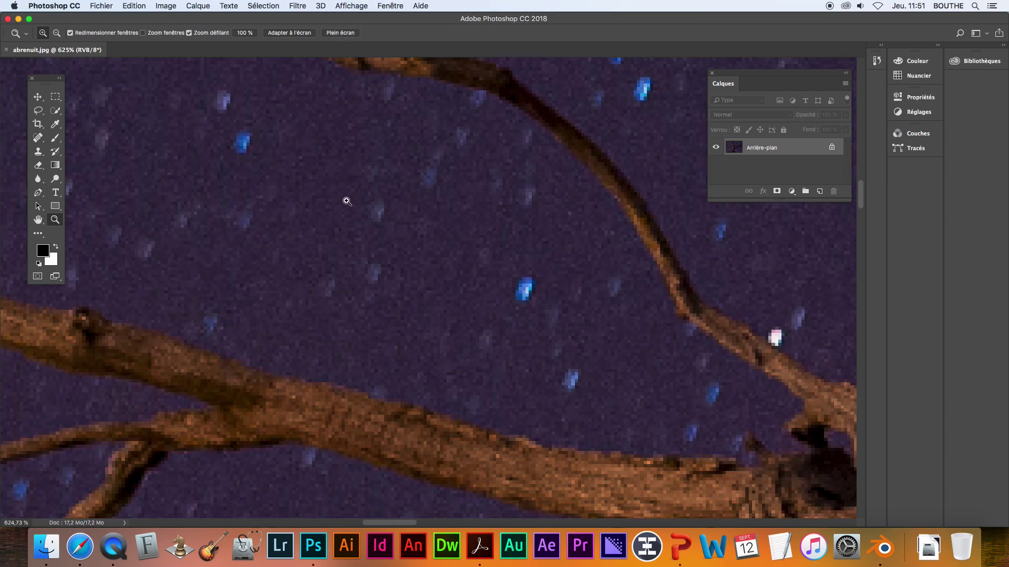
- Examine the image at pixel level and at several magnifications, using the Zoom and Hand tools and fitting it to the window
{"action": "left_click_drag", "start_coordinate": [346, 186], "coordinate": [418, 252]}
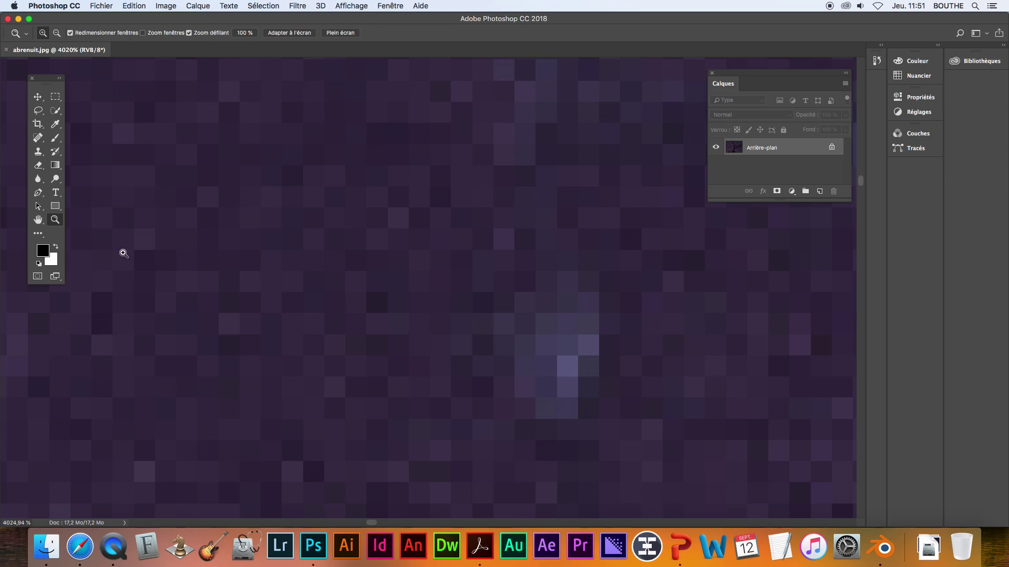
{"action": "double_click", "coordinate": [37, 220]}
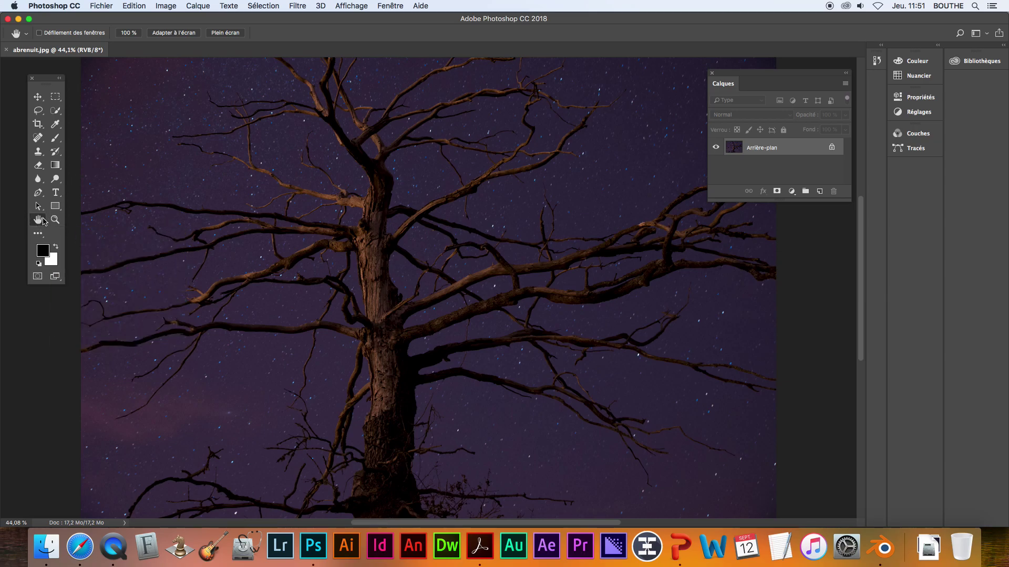
{"action": "left_click", "coordinate": [55, 220]}
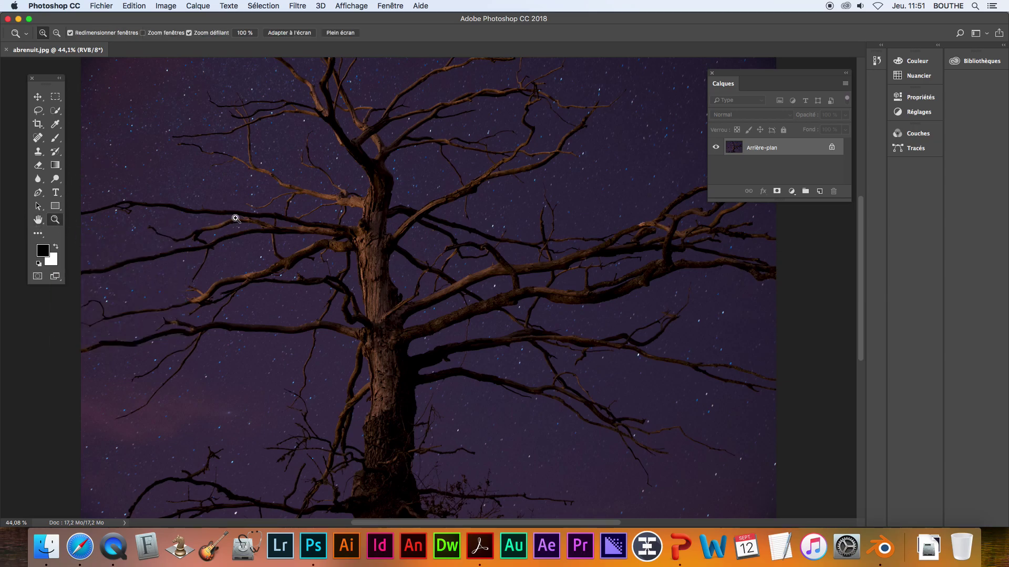
{"action": "mouse_move", "coordinate": [241, 178]}
{"action": "left_mouse_down"}
{"action": "mouse_move", "coordinate": [349, 272]}
{"action": "mouse_move", "coordinate": [238, 189]}
{"action": "left_mouse_up"}
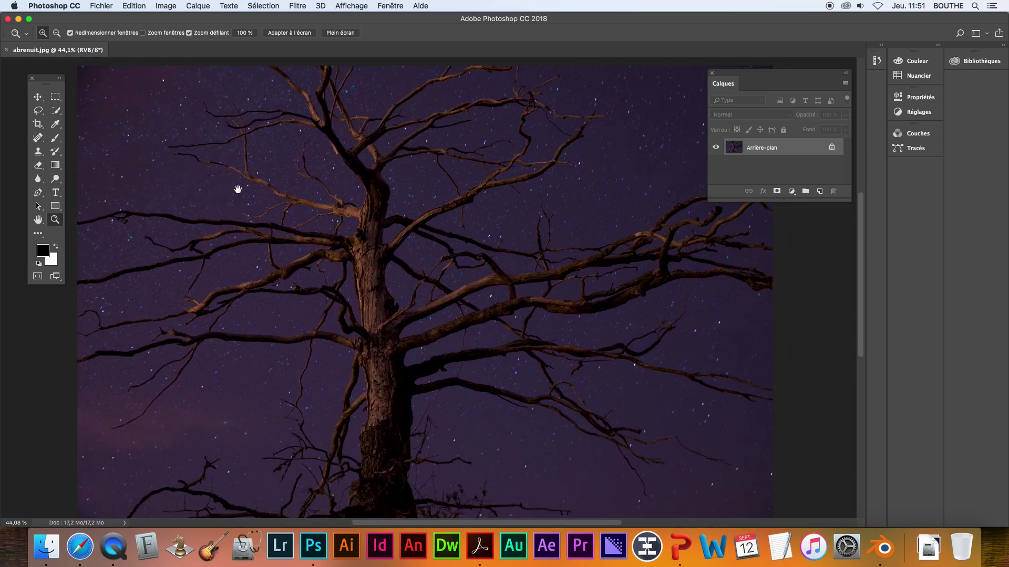
{"action": "left_click", "coordinate": [239, 190], "text": "alt"}
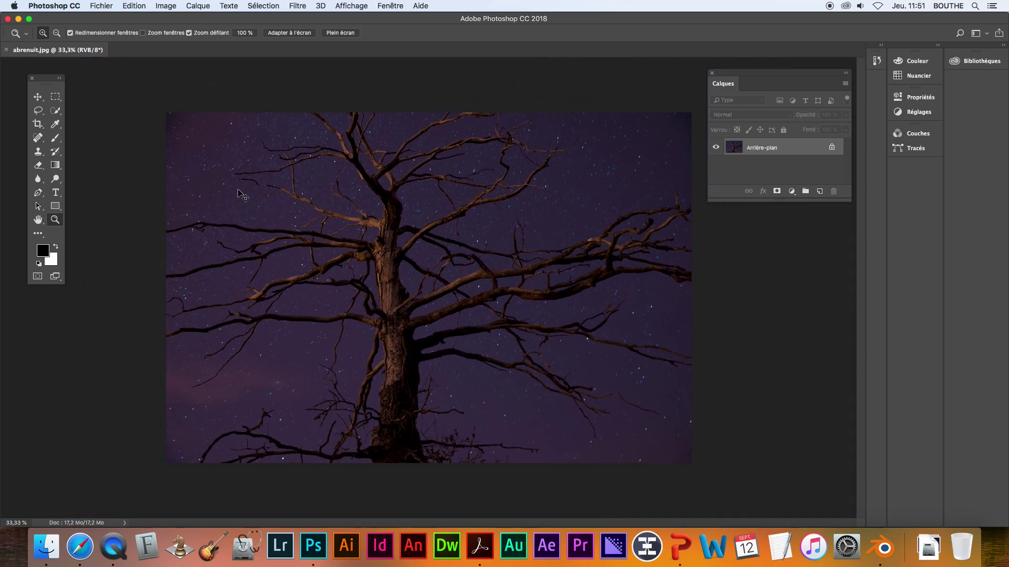
{"action": "key", "text": "super+plus"}
{"action": "key", "text": "super+plus"}
{"action": "key", "text": "super+plus"}
{"action": "key", "text": "super+minus"}
{"action": "key", "text": "super+minus"}
{"action": "key", "text": "super+minus"}
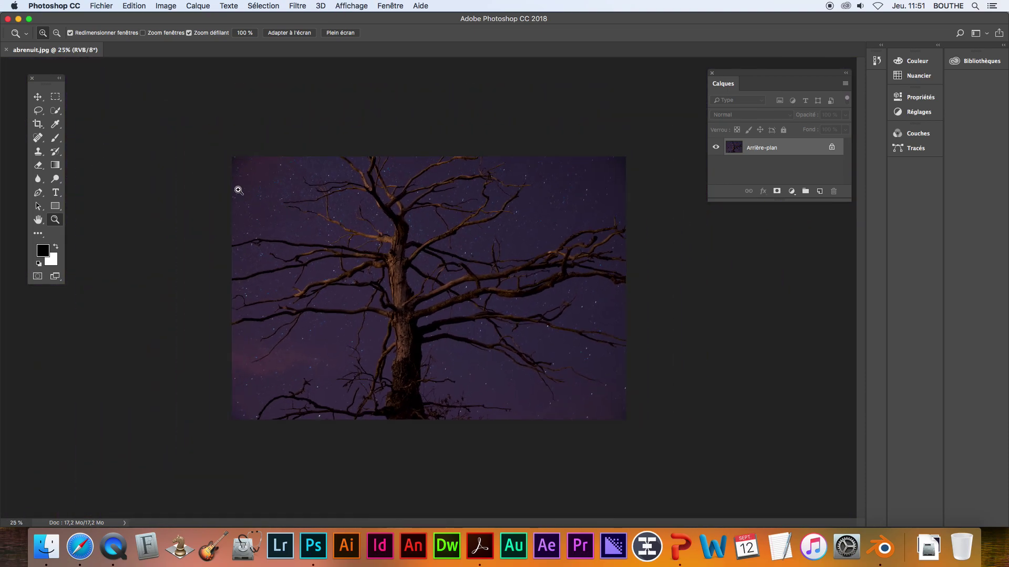
{"action": "key", "text": "super+plus"}
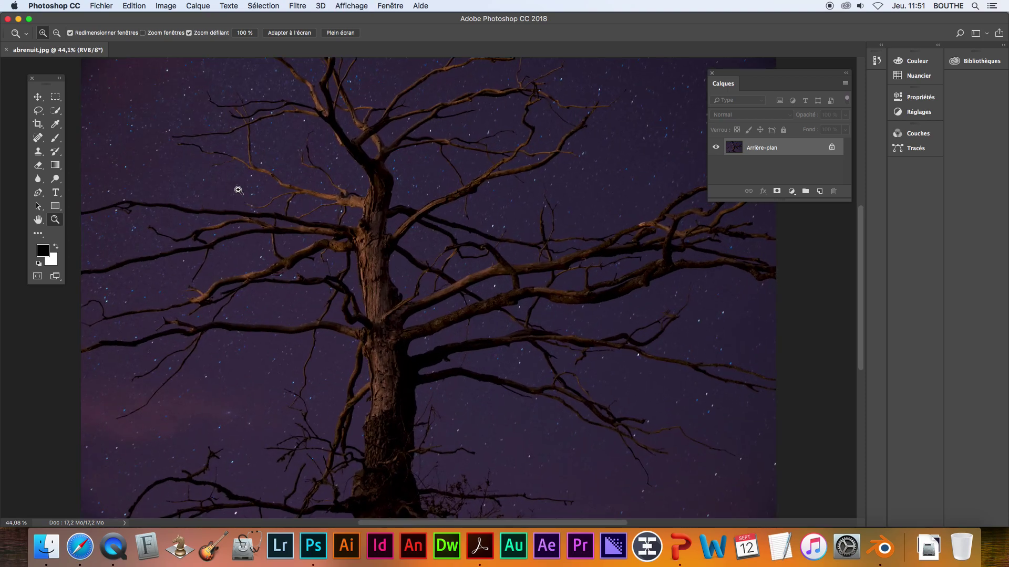
- Shift the Tools panel slightly upward and lengthen the Calques panel, then inspect the star pixels and fit the image to the window
{"action": "left_click_drag", "start_coordinate": [49, 80], "coordinate": [48, 74]}
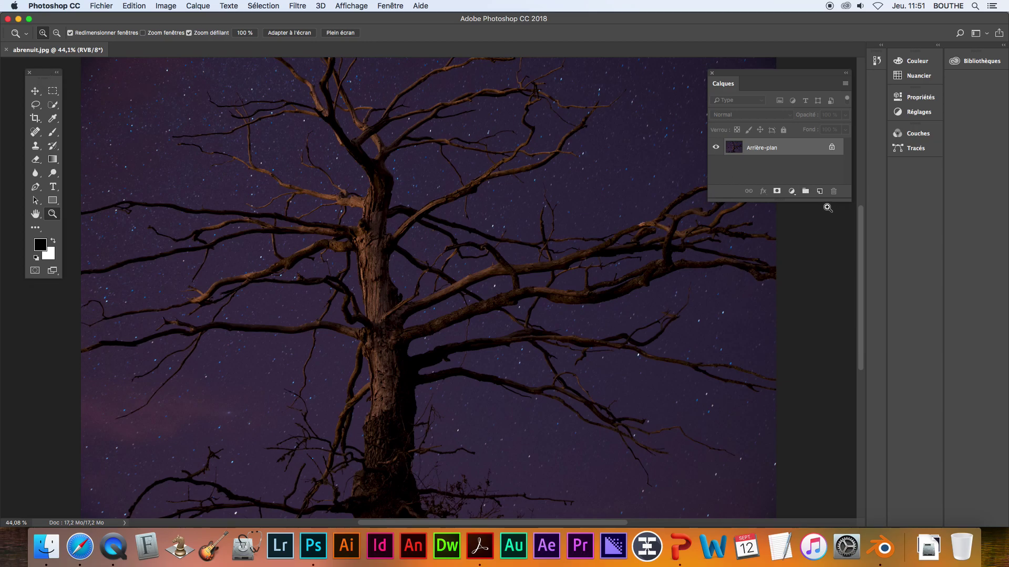
{"action": "left_click_drag", "start_coordinate": [824, 200], "coordinate": [823, 237]}
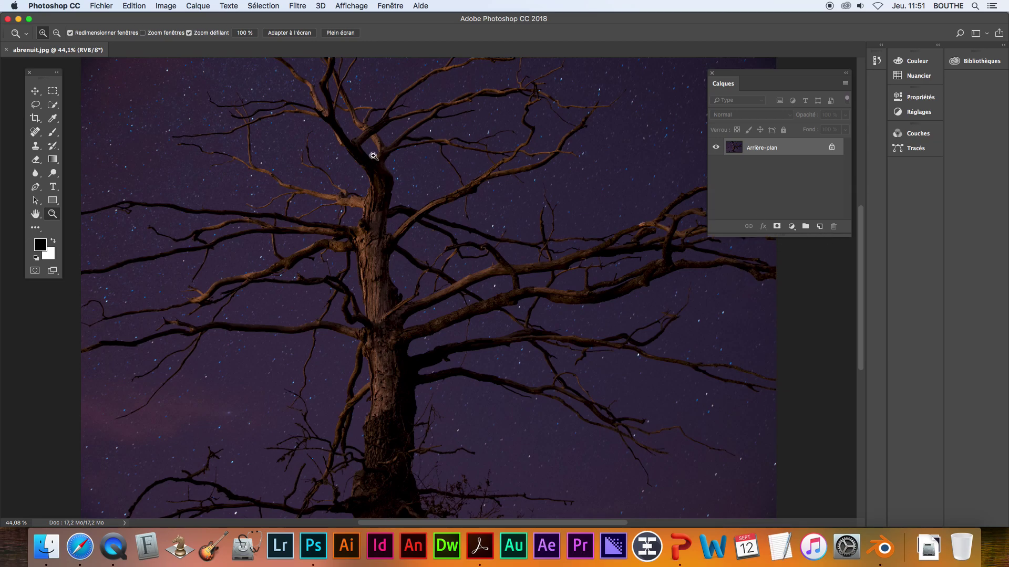
{"action": "left_click_drag", "start_coordinate": [429, 158], "coordinate": [577, 356]}
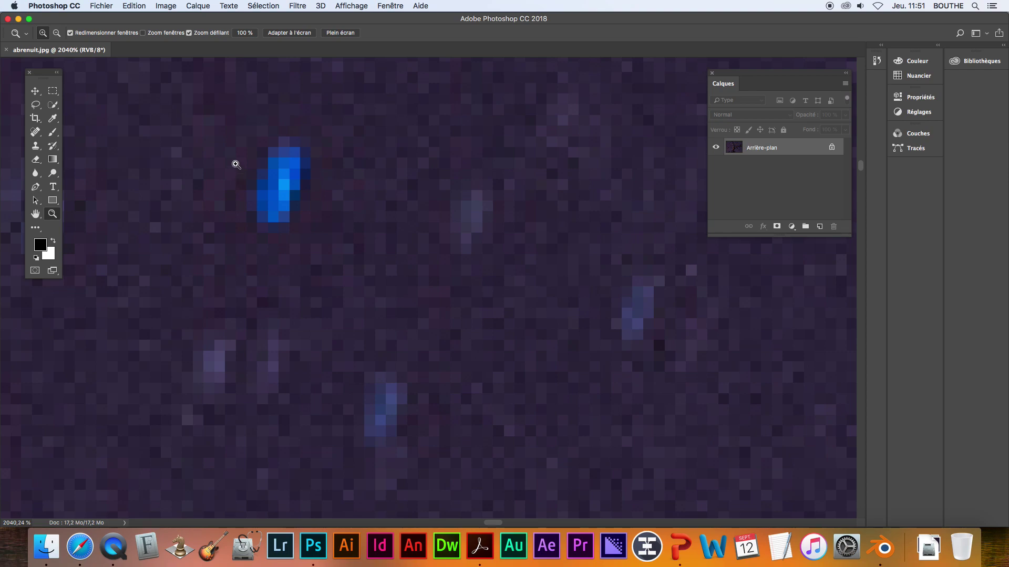
{"action": "double_click", "coordinate": [35, 214]}
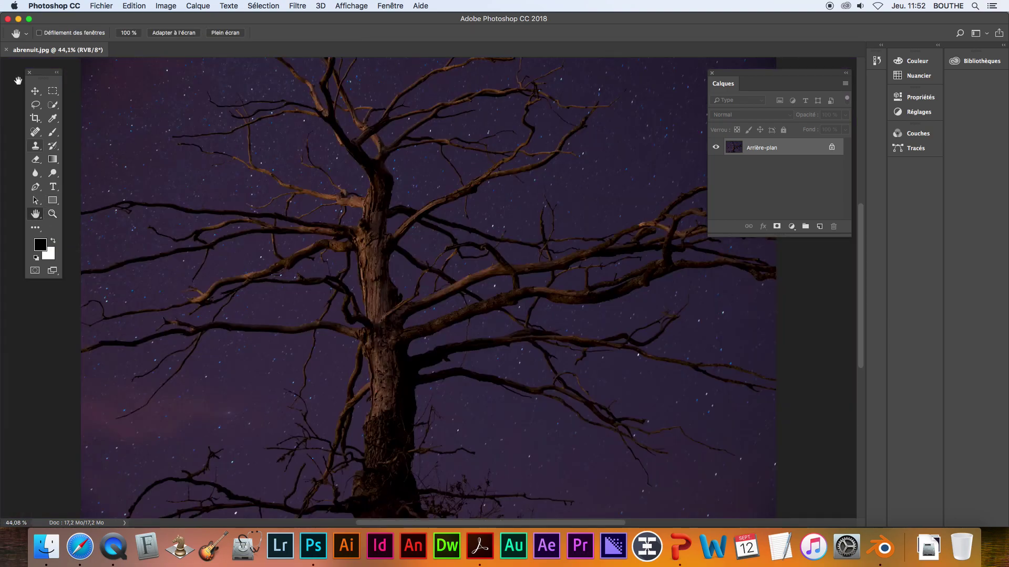
- Close the floating Tools panel and reset the Les indispensables workspace to its default layout
{"action": "mouse_move", "coordinate": [43, 76]}
{"action": "left_mouse_down"}
{"action": "mouse_move", "coordinate": [21, 79]}
{"action": "mouse_move", "coordinate": [53, 100]}
{"action": "mouse_move", "coordinate": [69, 75]}
{"action": "mouse_move", "coordinate": [53, 80]}
{"action": "left_mouse_up"}
{"action": "left_click", "coordinate": [43, 78]}
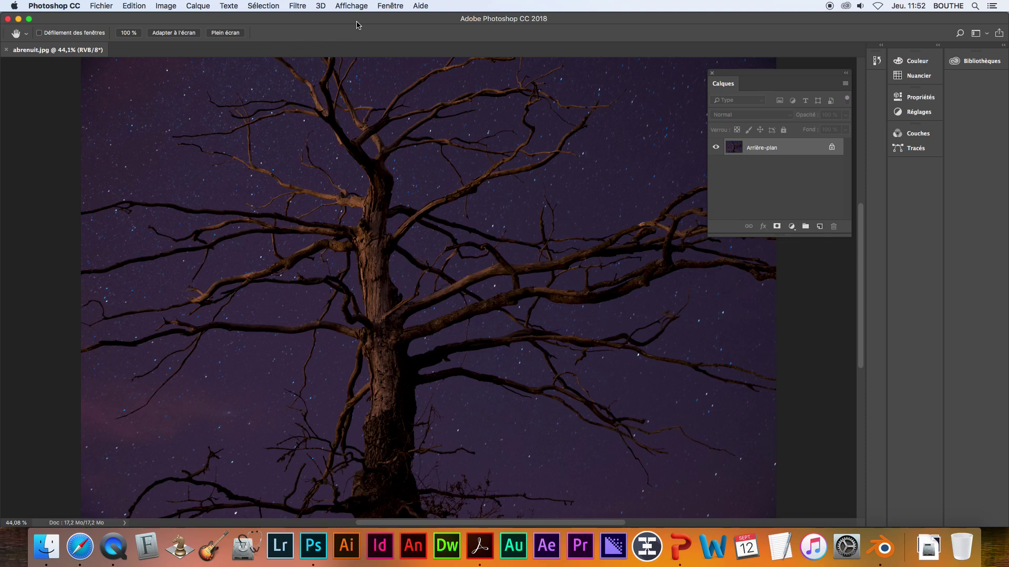
{"action": "left_click", "coordinate": [361, 6]}
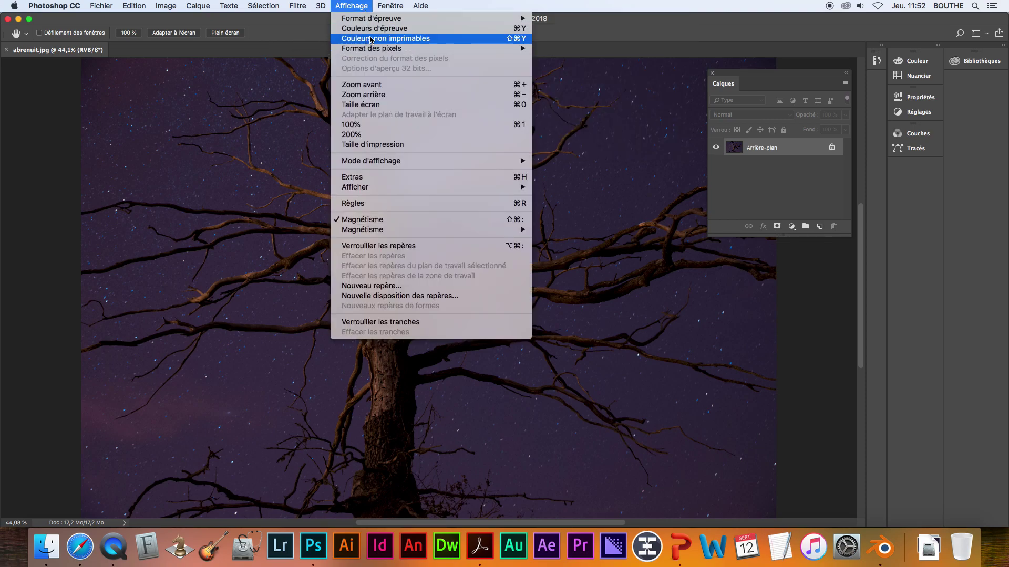
{"action": "mouse_move", "coordinate": [374, 187]}
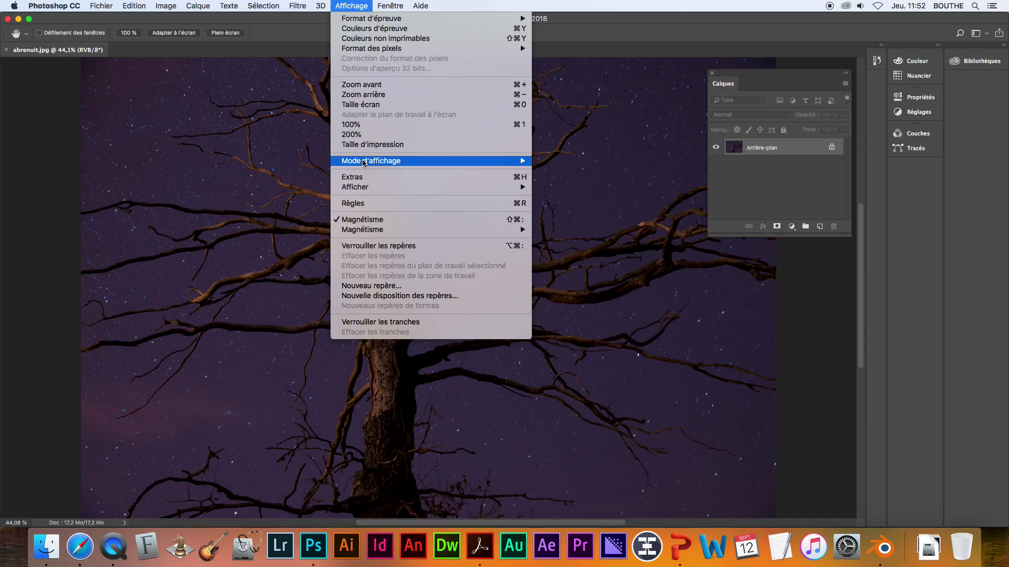
{"action": "mouse_move", "coordinate": [397, 4]}
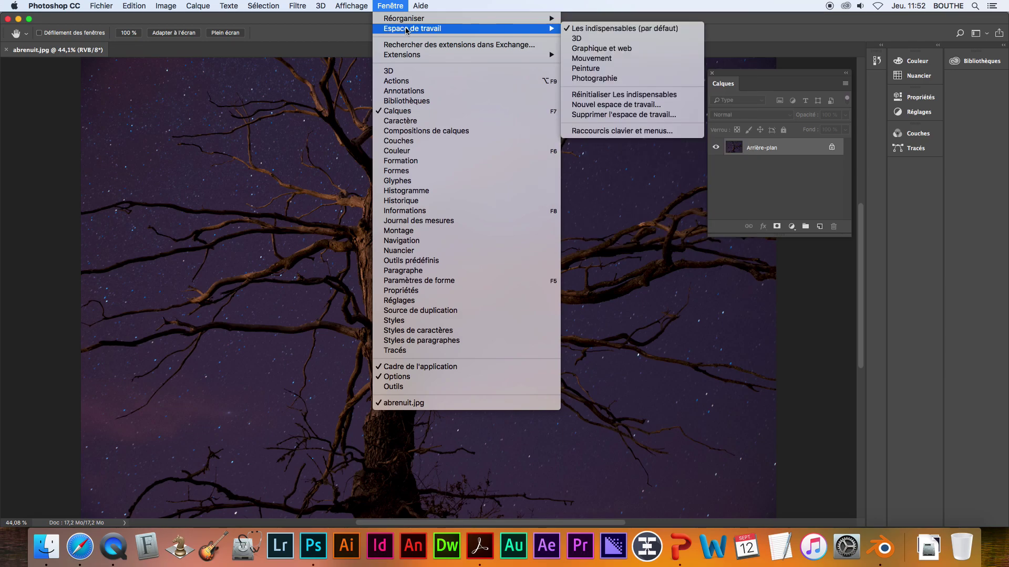
{"action": "mouse_move", "coordinate": [559, 34]}
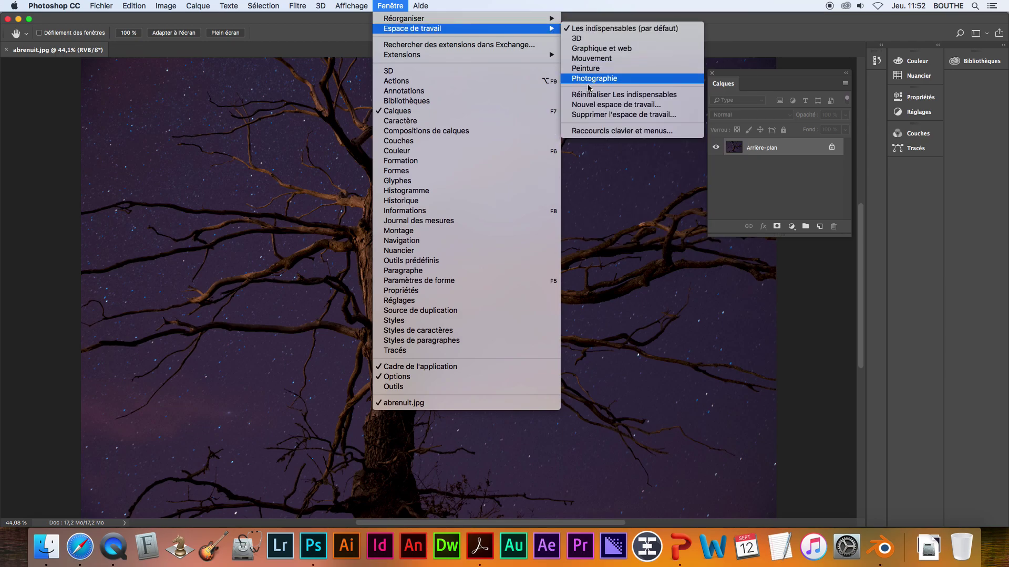
{"action": "left_click", "coordinate": [593, 100]}
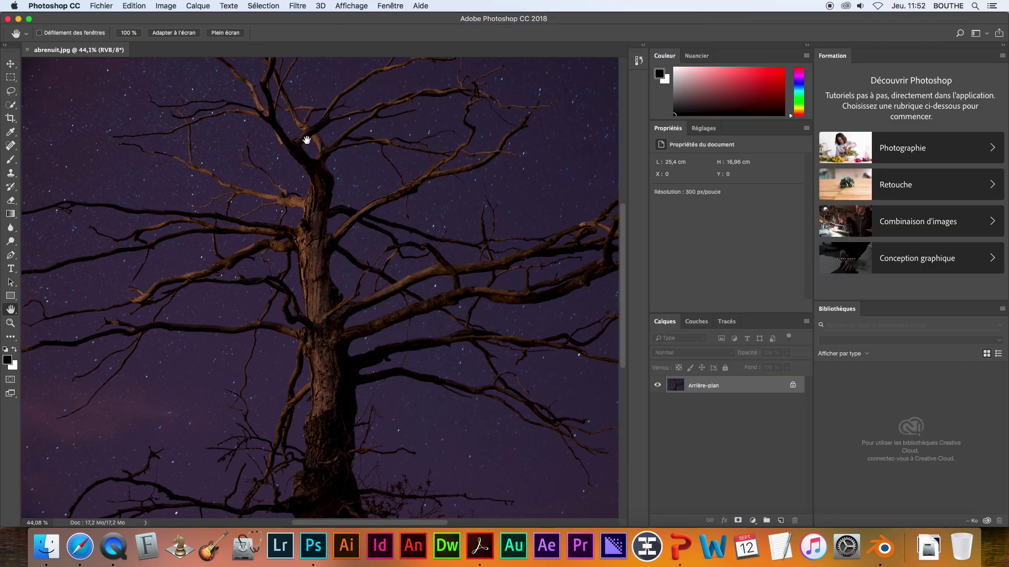
- Collapse both panel docks beside the image to icons
{"action": "left_click", "coordinate": [808, 46]}
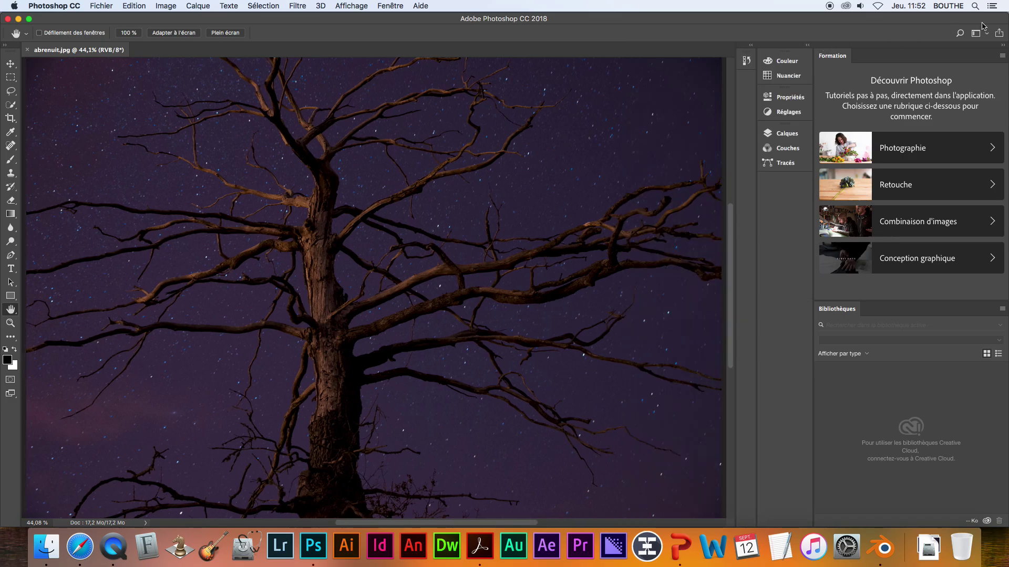
{"action": "left_click", "coordinate": [1003, 45]}
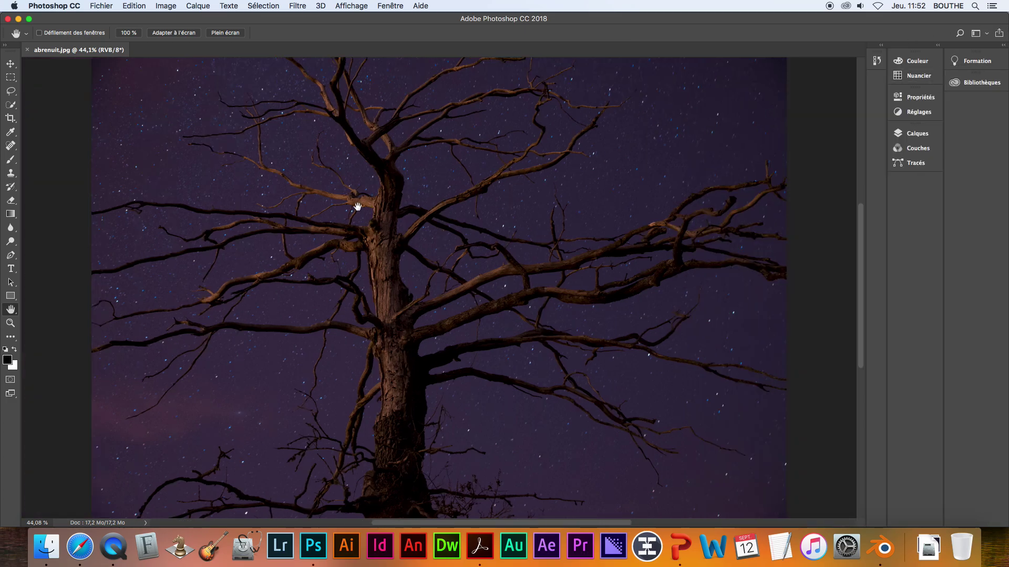
- View the reduced photo in full-screen mode, fit it to the screen, and return to the standard screen mode
{"action": "key", "text": "super+minus"}
{"action": "key", "text": "super+minus"}
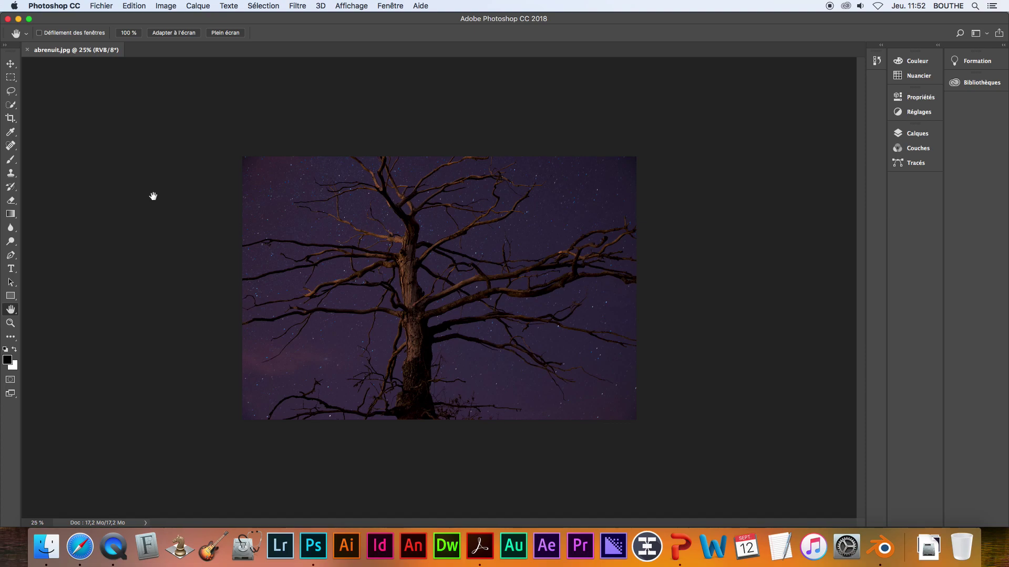
{"action": "key", "text": "f"}
{"action": "key", "text": "f"}
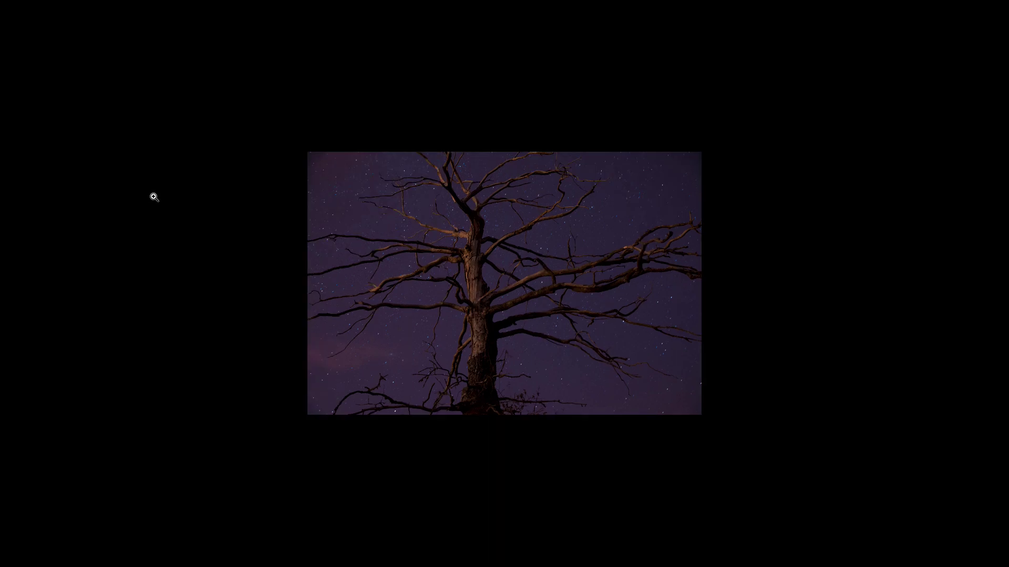
{"action": "key", "text": "ctrl+0"}
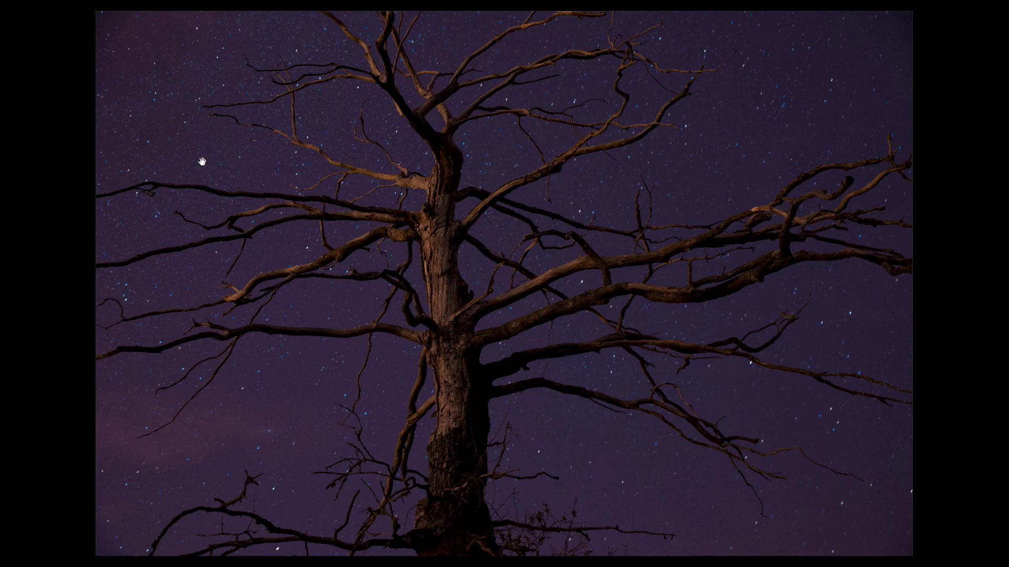
{"action": "key", "text": "Escape"}
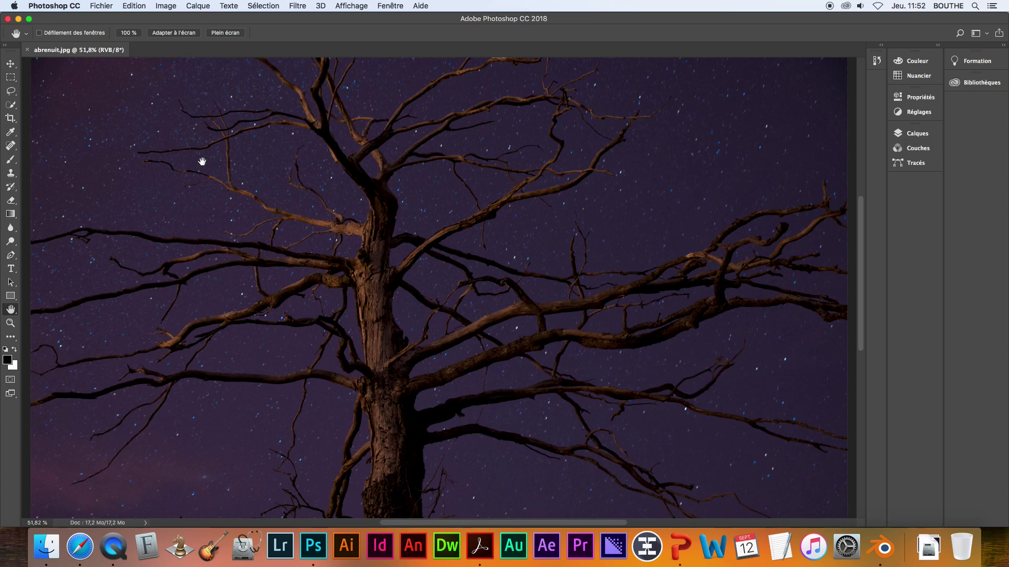
- Detach the abrenuit.jpg document into a floating window and place it beside the Tools panel
{"action": "left_click_drag", "start_coordinate": [59, 48], "coordinate": [141, 96]}
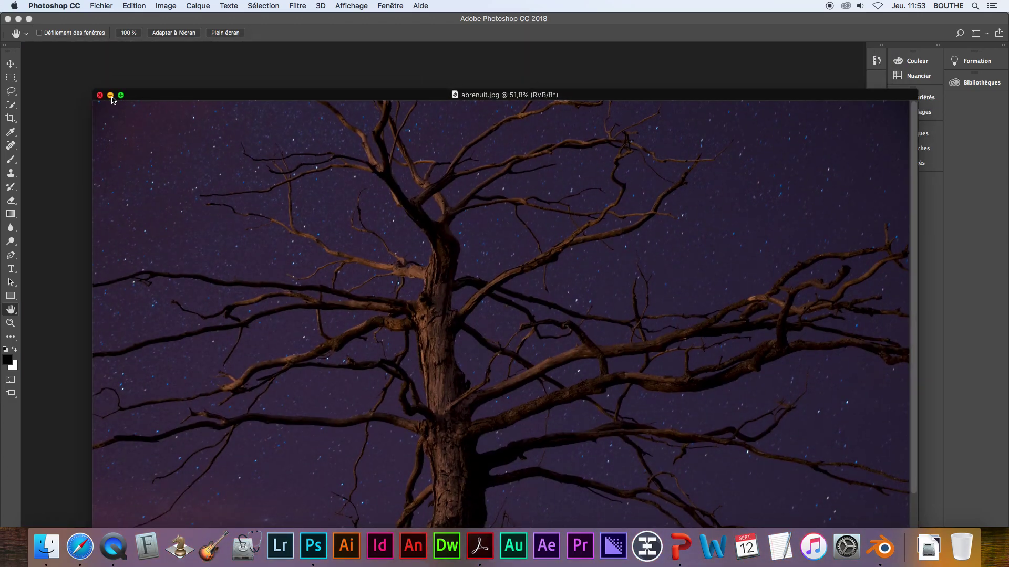
{"action": "left_click_drag", "start_coordinate": [192, 98], "coordinate": [165, 88]}
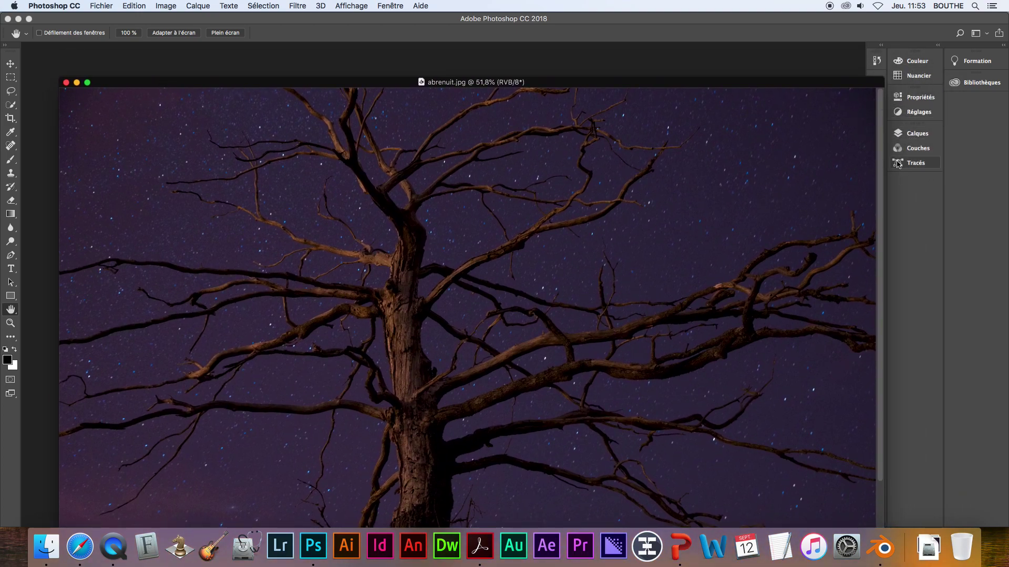
- Detach the Calques panel from its dock, enlarge it in both directions, and place it over the tree image
{"action": "left_click", "coordinate": [899, 135]}
{"action": "left_click_drag", "start_coordinate": [757, 129], "coordinate": [654, 135]}
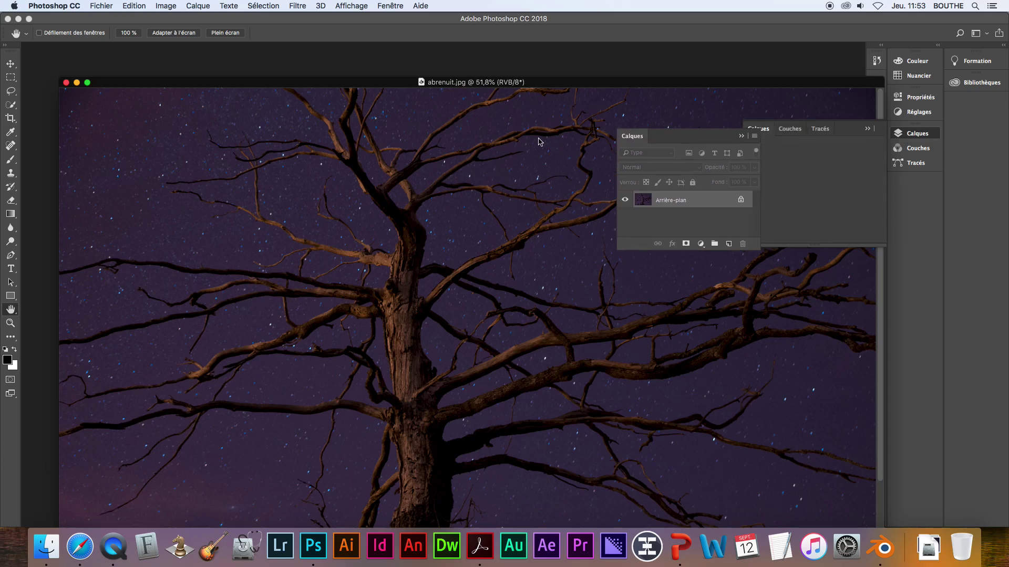
{"action": "left_click_drag", "start_coordinate": [562, 142], "coordinate": [462, 53]}
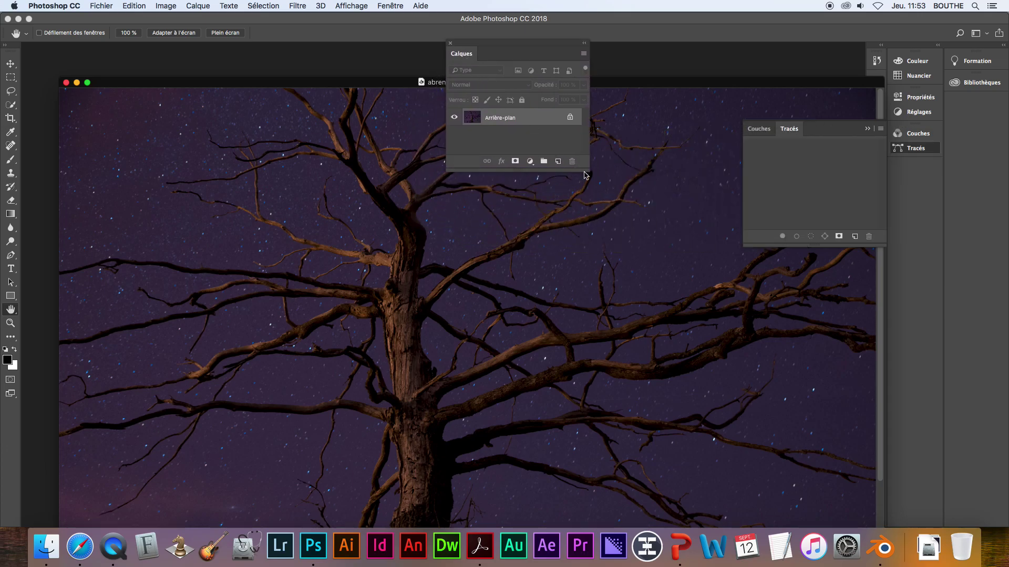
{"action": "left_click_drag", "start_coordinate": [586, 175], "coordinate": [688, 316]}
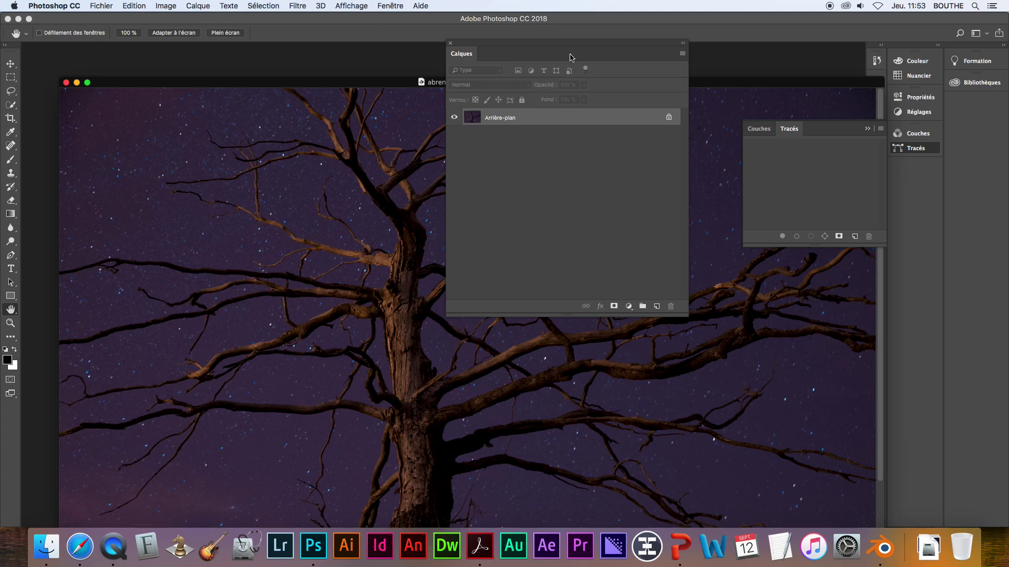
{"action": "left_click_drag", "start_coordinate": [546, 42], "coordinate": [591, 120]}
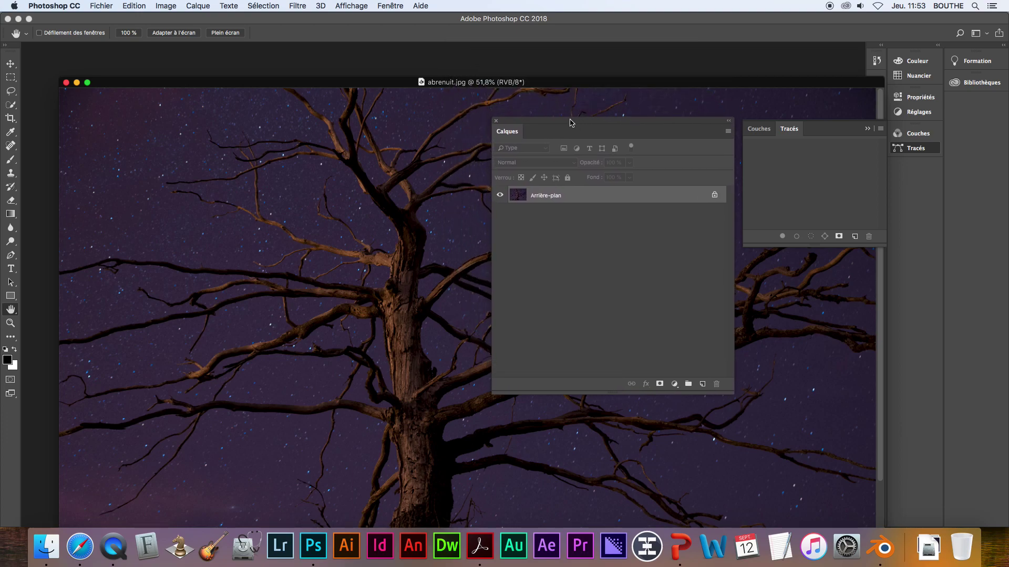
- Copy a rectangular selection of the upper trunk and its left branches, and paste it as a new layer
{"action": "left_click", "coordinate": [11, 79]}
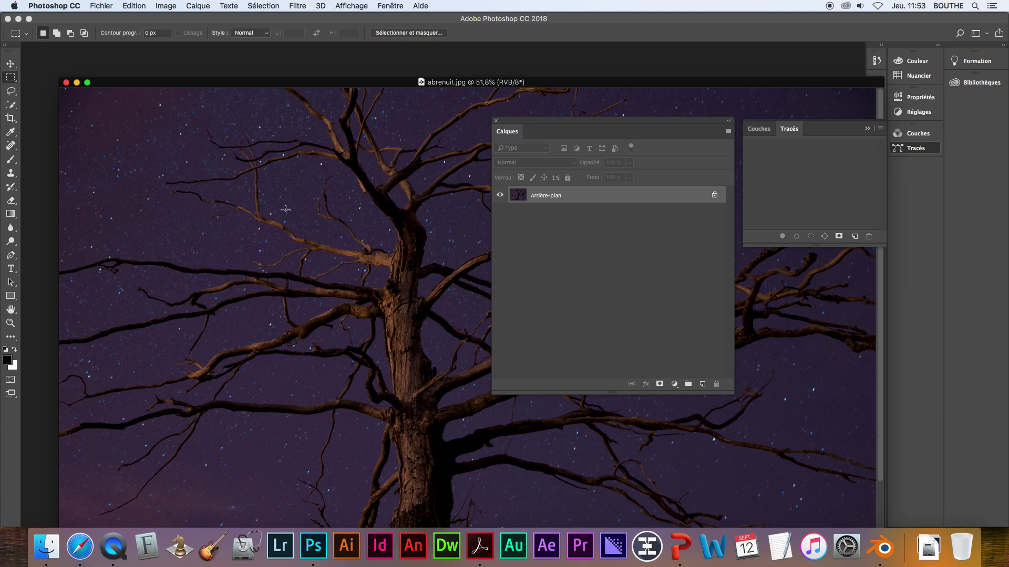
{"action": "left_click_drag", "start_coordinate": [289, 172], "coordinate": [415, 298]}
{"action": "left_click", "coordinate": [134, 6]}
{"action": "key", "text": "Down"}
{"action": "key", "text": "Down"}
{"action": "key", "text": "Down"}
{"action": "key", "text": "Down"}
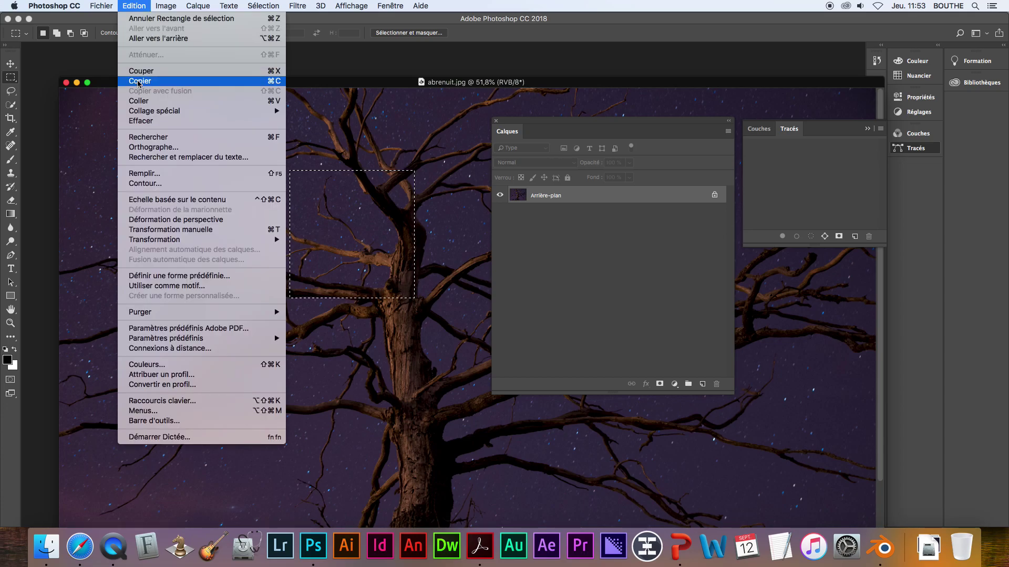
{"action": "key", "text": "Return"}
{"action": "left_click", "coordinate": [134, 5]}
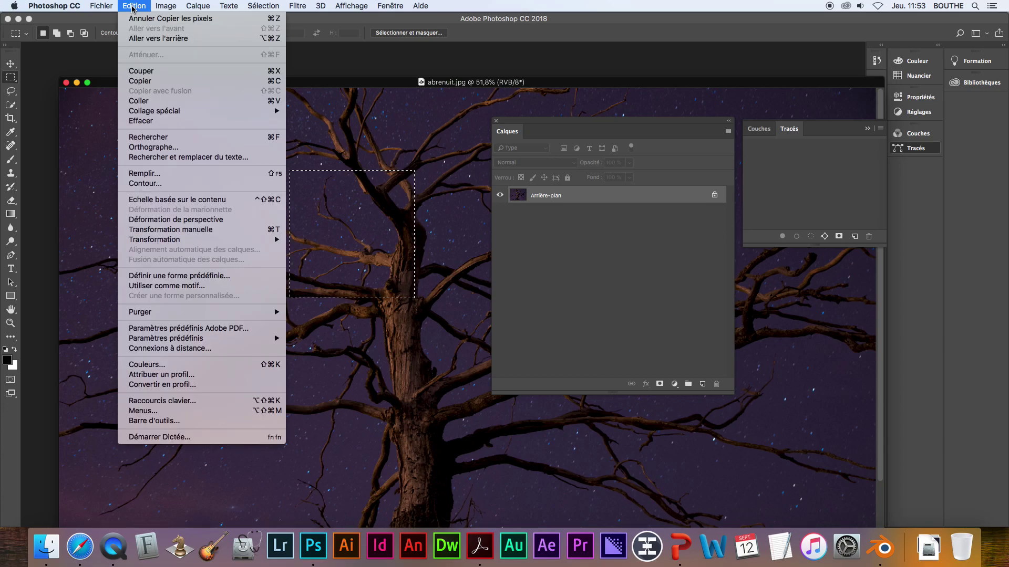
{"action": "left_click", "coordinate": [138, 102]}
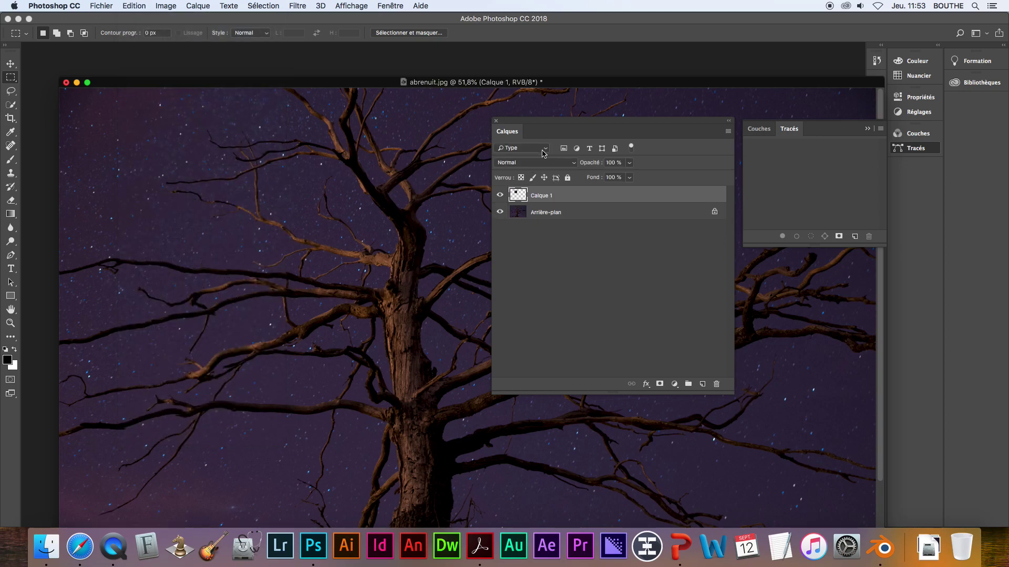
- Hide the Arrière-plan layer and move the Calques panel clear of the pasted fragment
{"action": "left_click_drag", "start_coordinate": [556, 121], "coordinate": [392, 142]}
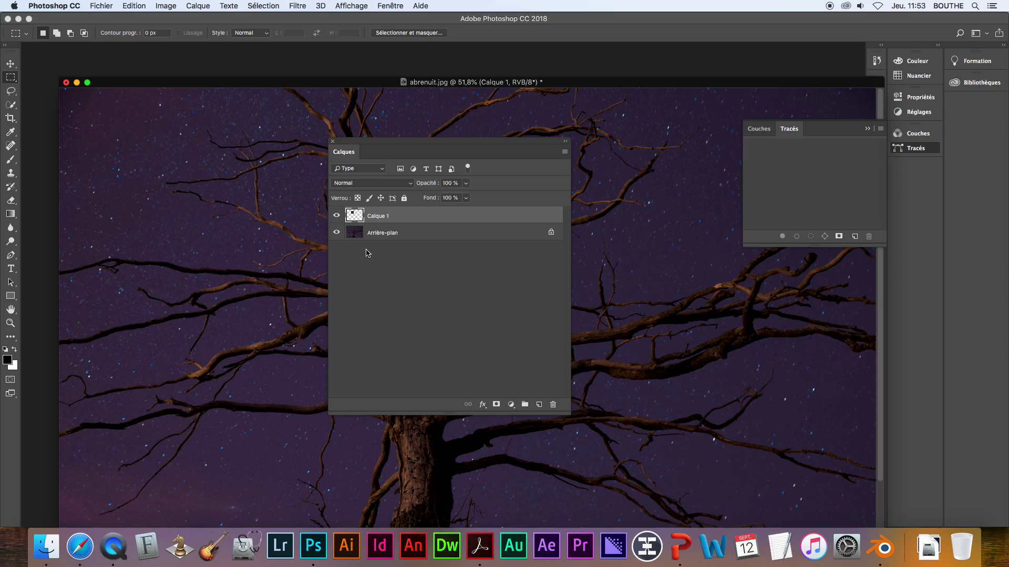
{"action": "key", "text": "super+minus"}
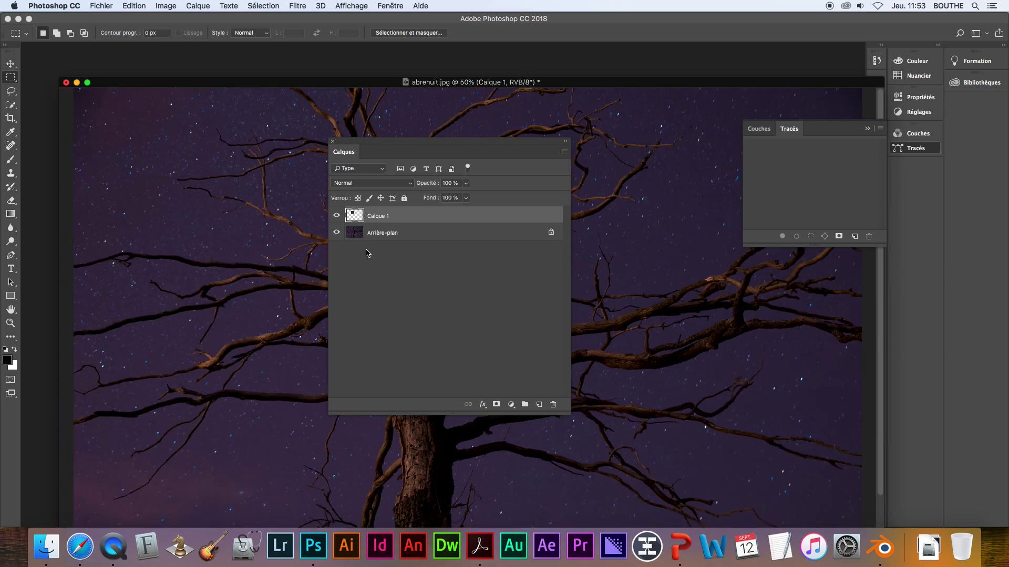
{"action": "left_click", "coordinate": [336, 232]}
{"action": "left_click_drag", "start_coordinate": [389, 142], "coordinate": [521, 136]}
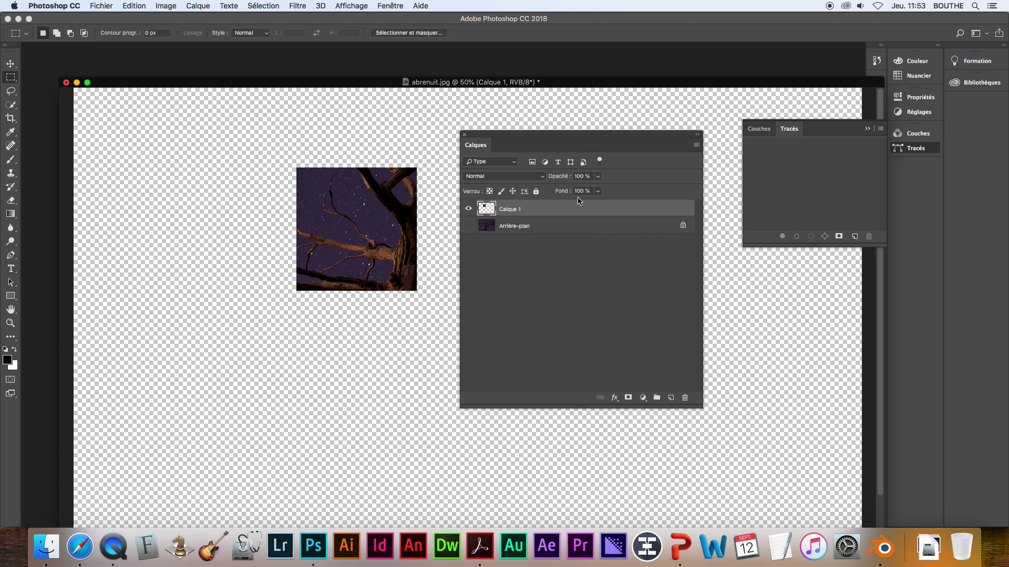
- Invert the colours of the pasted fragment on Calque 1
{"action": "left_click", "coordinate": [170, 9]}
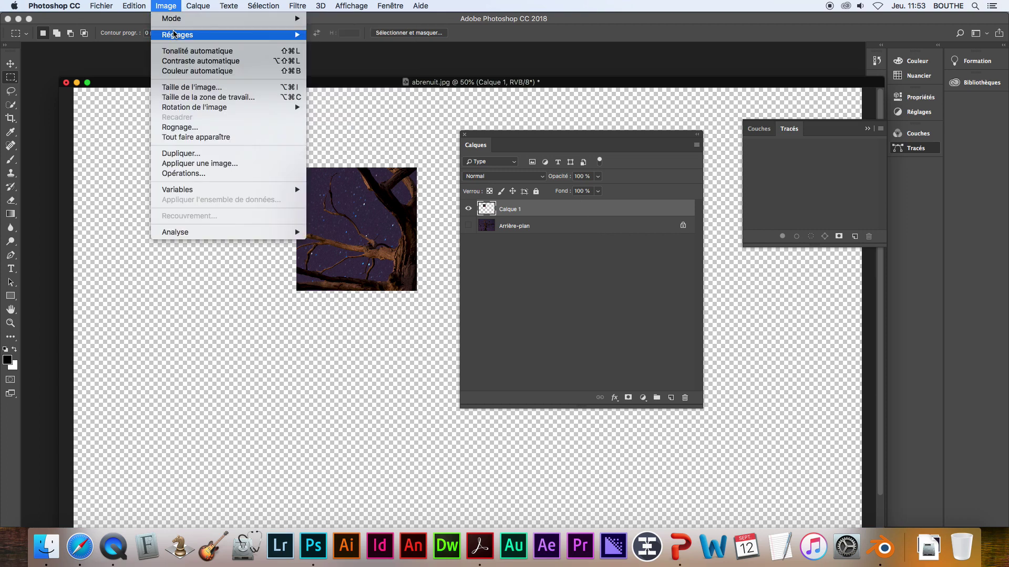
{"action": "mouse_move", "coordinate": [174, 36]}
{"action": "left_click", "coordinate": [334, 158]}
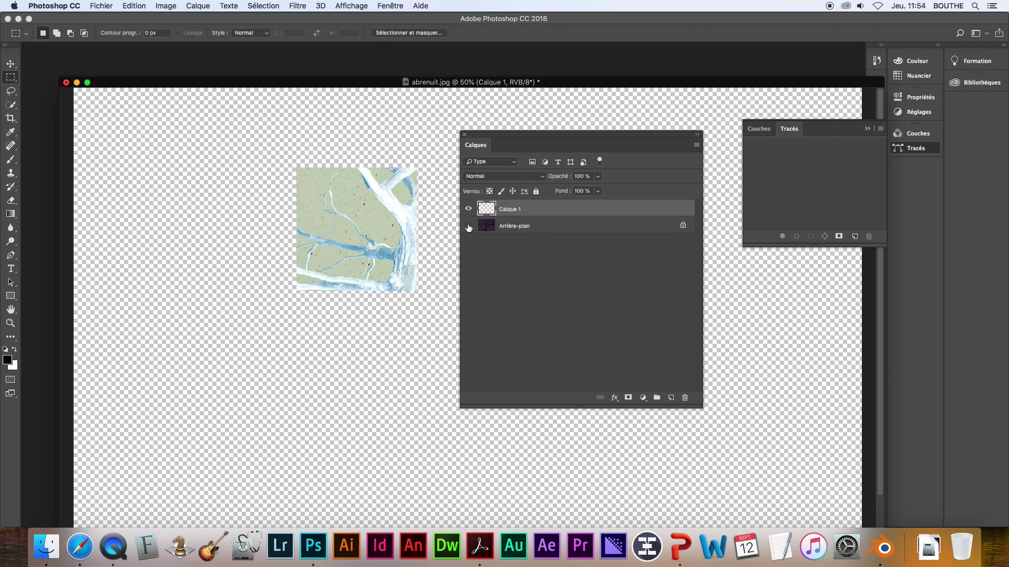
- Show the Arrière-plan layer and invert Calque 1 back to its original colours
{"action": "left_click", "coordinate": [468, 226]}
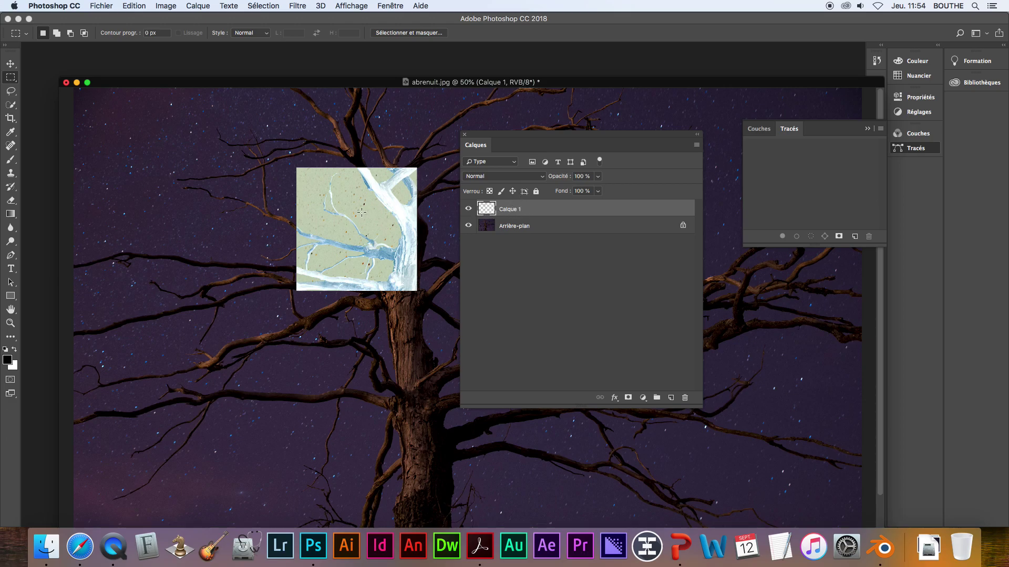
{"action": "key", "text": "super+i"}
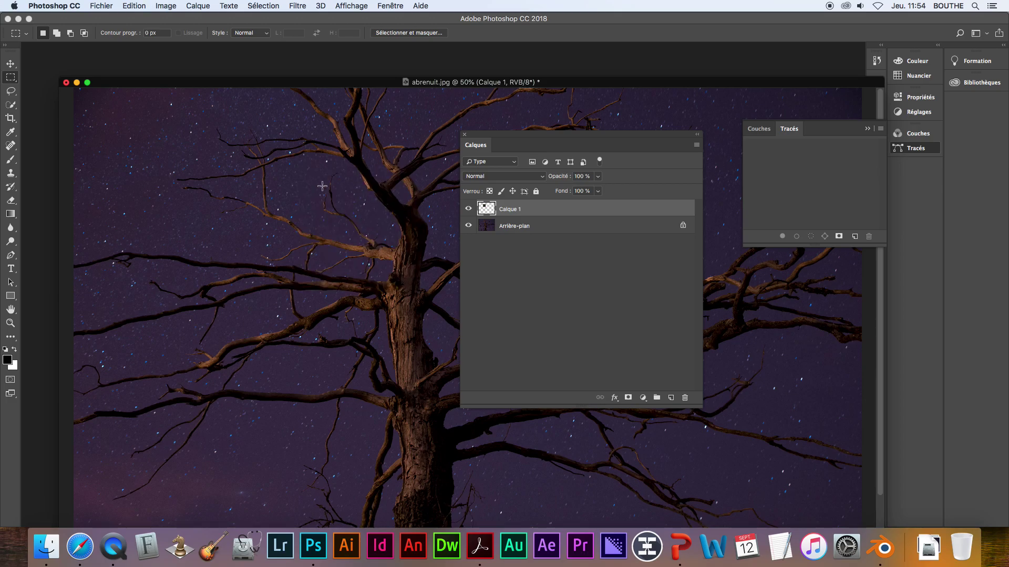
- Move the pasted fragment on Calque 1 to the upper-left sky area of the photo
{"action": "left_click", "coordinate": [10, 64]}
{"action": "left_click_drag", "start_coordinate": [345, 224], "coordinate": [227, 161]}
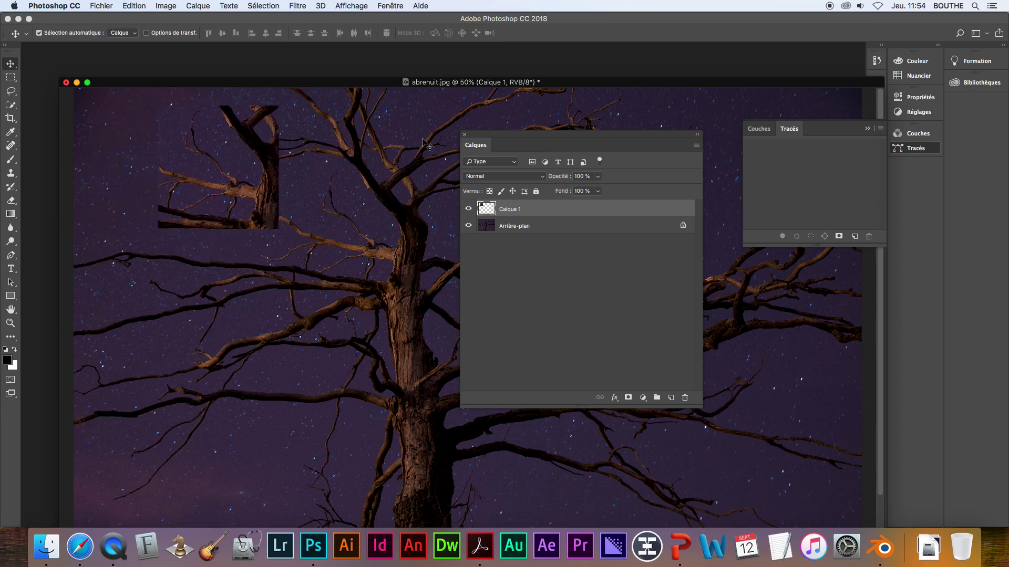
- Shift the Calques panel, then hide and show the Arrière-plan layer to check the moved fragment on its own
{"action": "left_click_drag", "start_coordinate": [503, 134], "coordinate": [416, 118]}
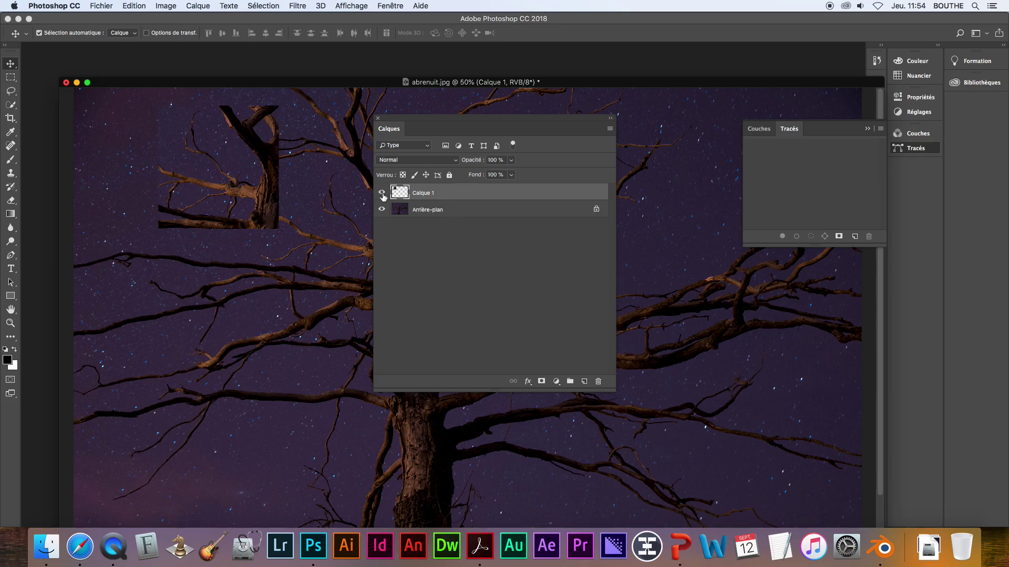
{"action": "left_click", "coordinate": [380, 210]}
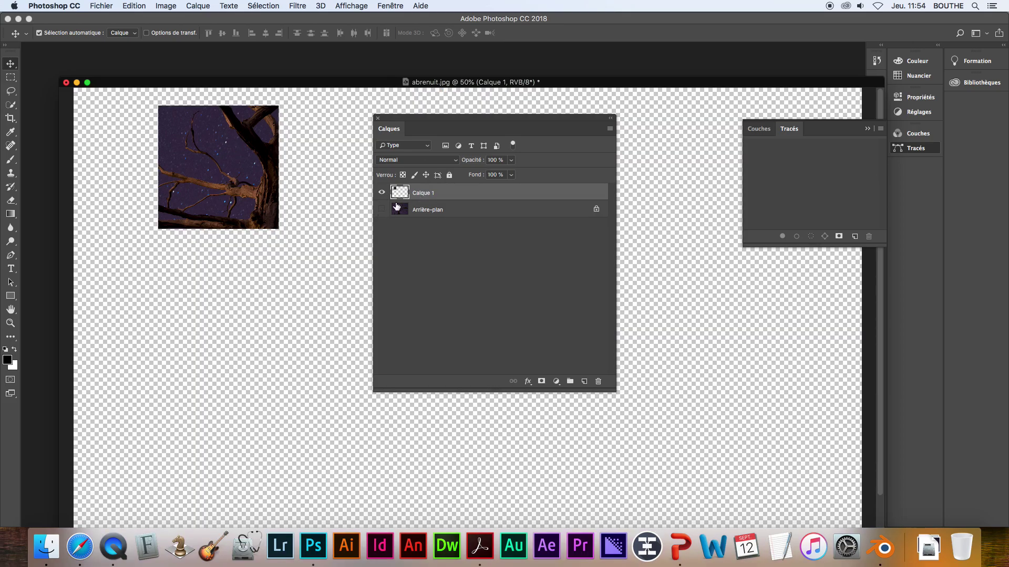
{"action": "left_click", "coordinate": [381, 209]}
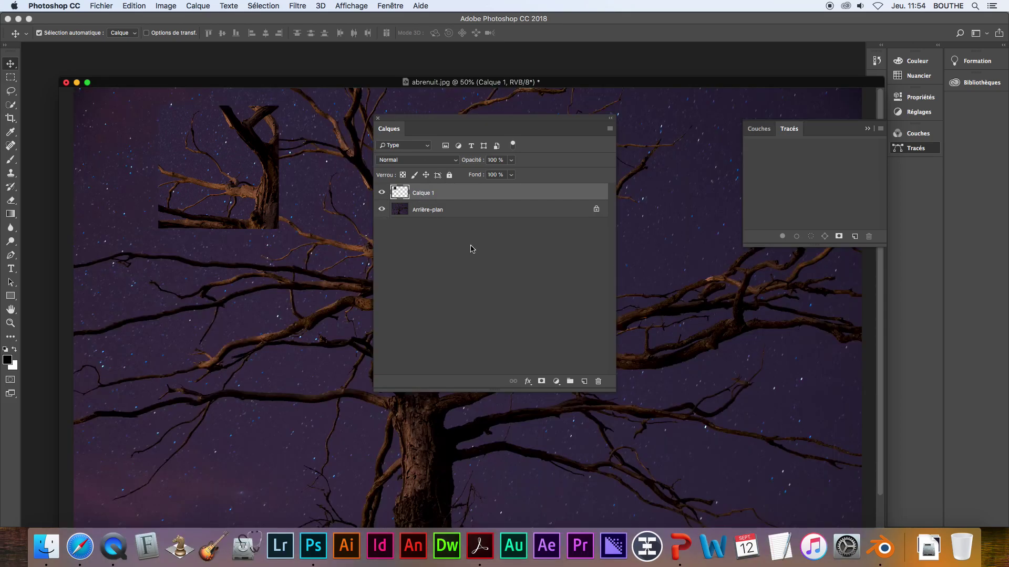
- Set up saving a copy of the layered image as arbrenuit.psd in the PS folder, using the Photoshop format
{"action": "left_click", "coordinate": [99, 6]}
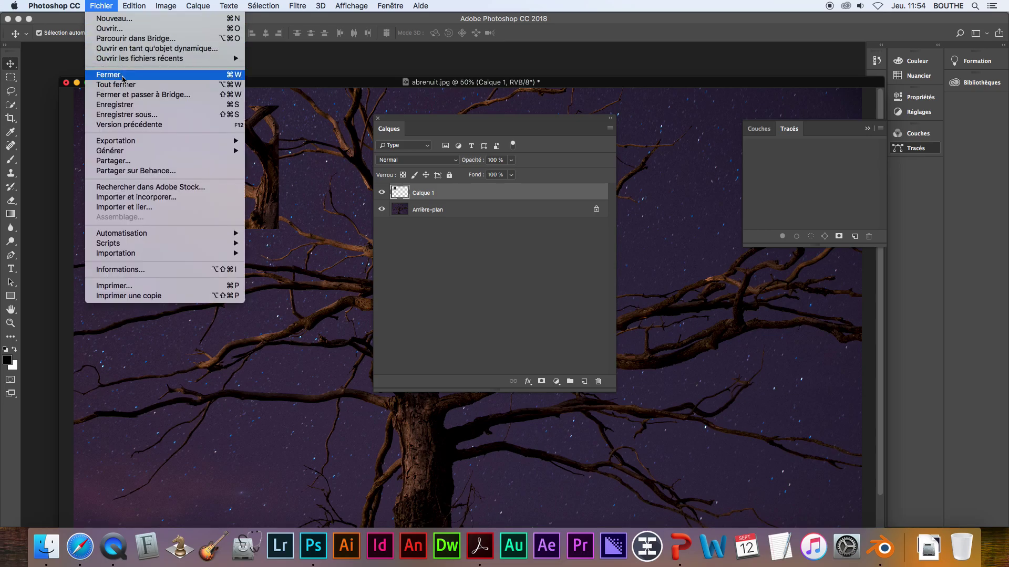
{"action": "left_click", "coordinate": [112, 115]}
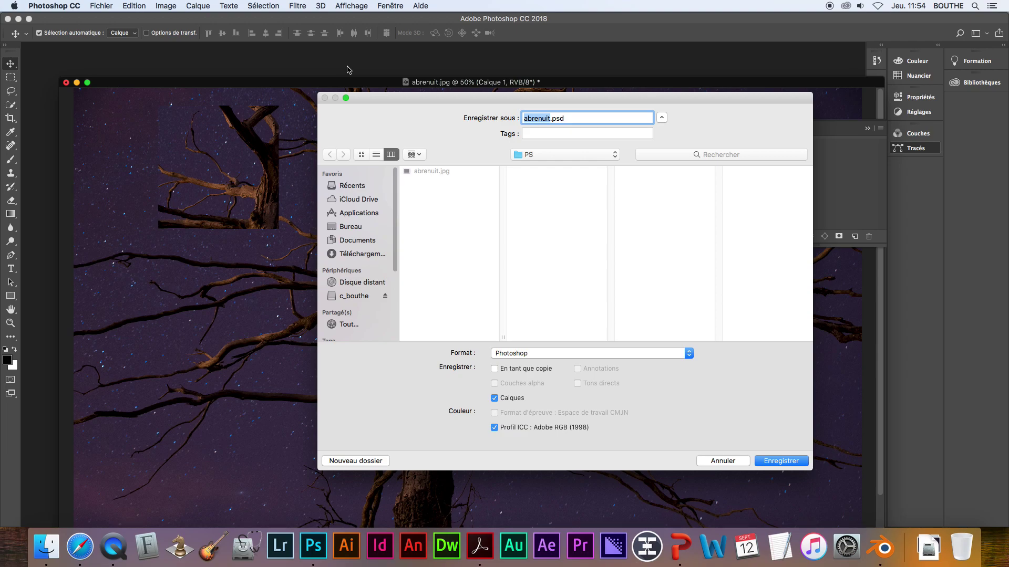
{"action": "left_click_drag", "start_coordinate": [398, 108], "coordinate": [203, 101]}
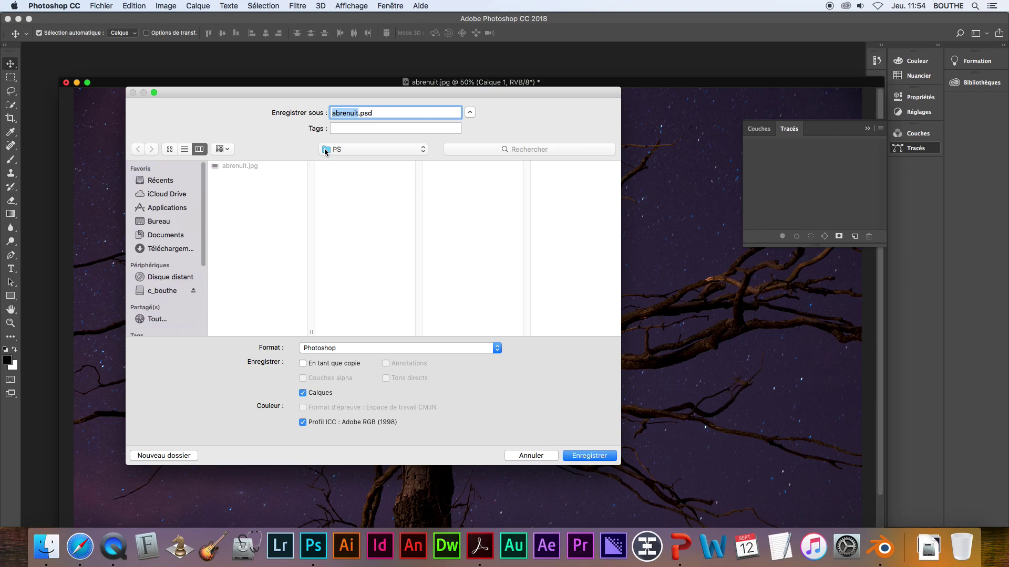
{"action": "left_click", "coordinate": [335, 114]}
{"action": "type", "text": "r"}
{"action": "left_click_drag", "start_coordinate": [376, 113], "coordinate": [363, 112]}
{"action": "left_click", "coordinate": [310, 348]}
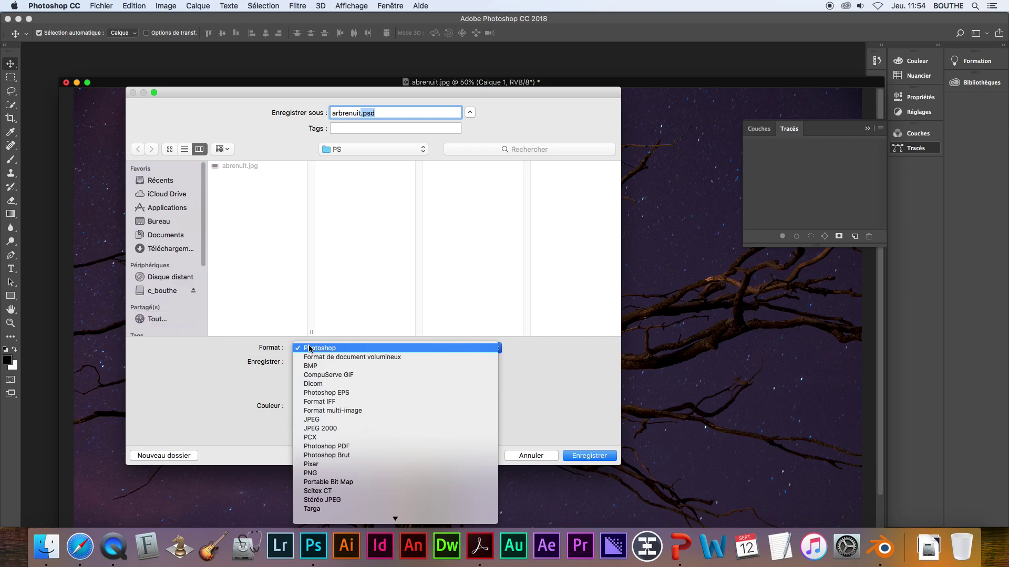
{"action": "left_click", "coordinate": [328, 348]}
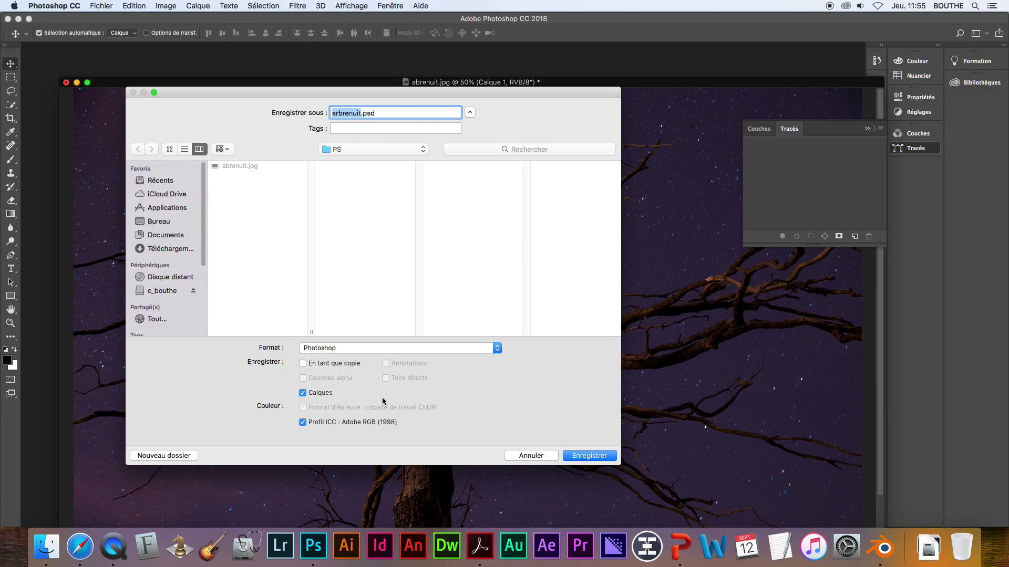
- Save the file with maximised compatibility and set the Photoshop format options not to be displayed again
{"action": "left_click", "coordinate": [589, 455]}
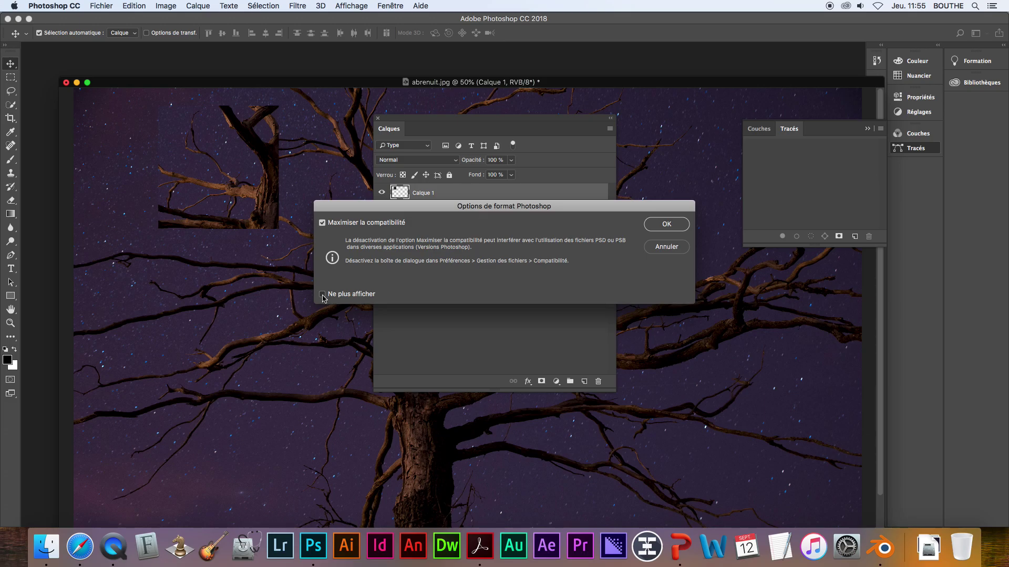
{"action": "left_click_drag", "start_coordinate": [410, 206], "coordinate": [206, 220]}
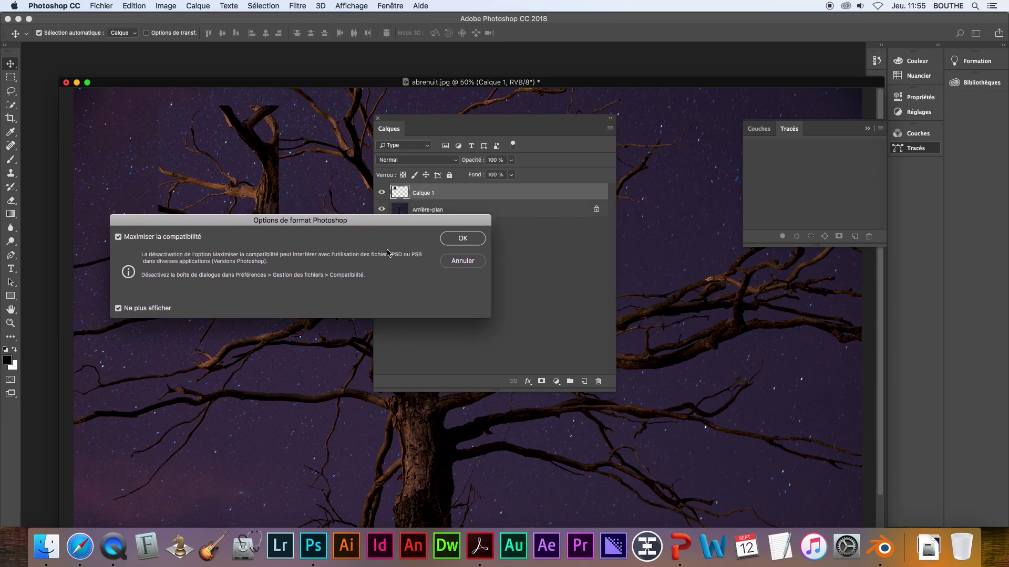
{"action": "left_click", "coordinate": [462, 239]}
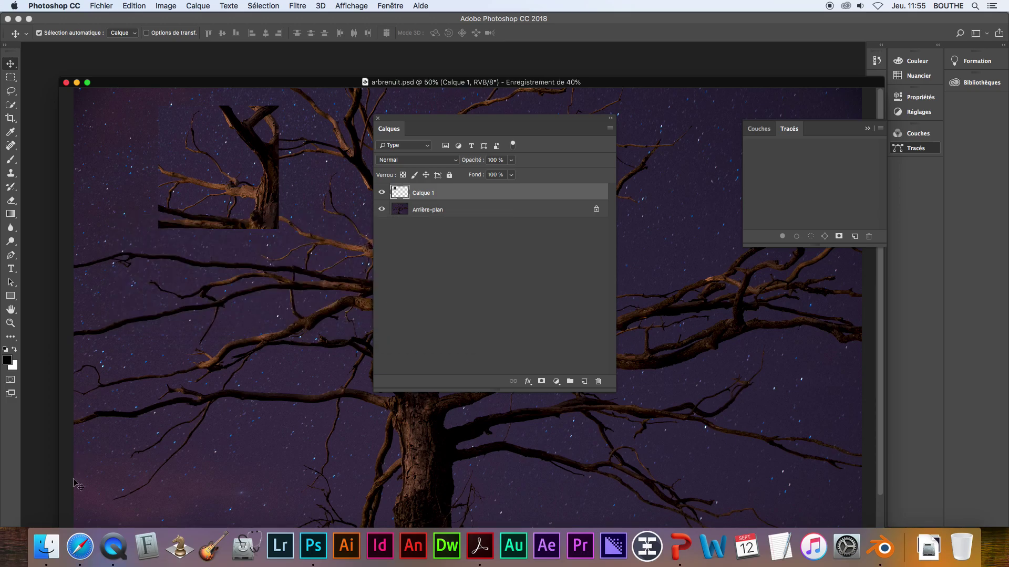
- Switch to Finder and open the cours_2019_2020 > AMA1 > PS folder on the external drive
{"action": "left_click", "coordinate": [47, 549]}
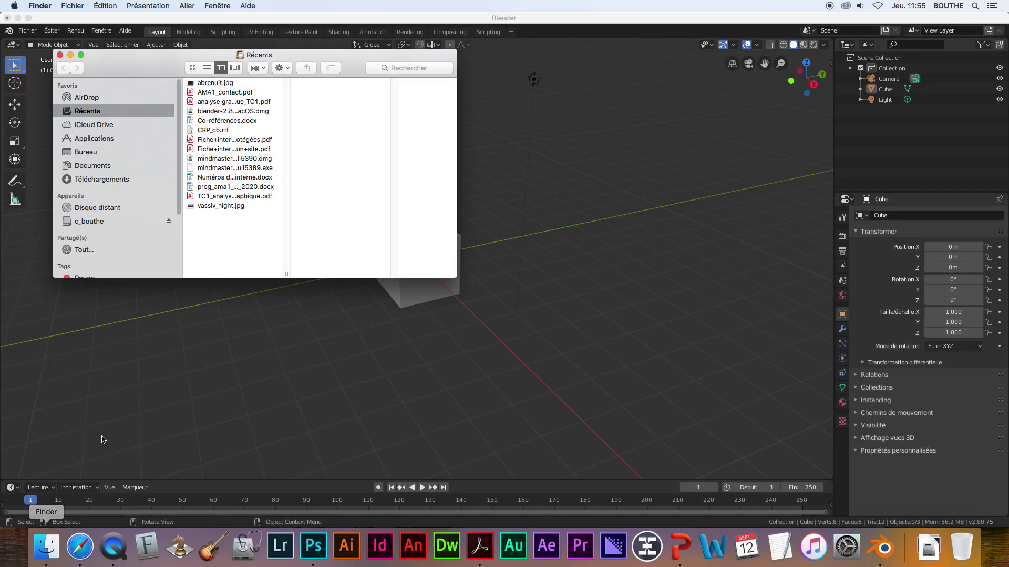
{"action": "left_click", "coordinate": [98, 222]}
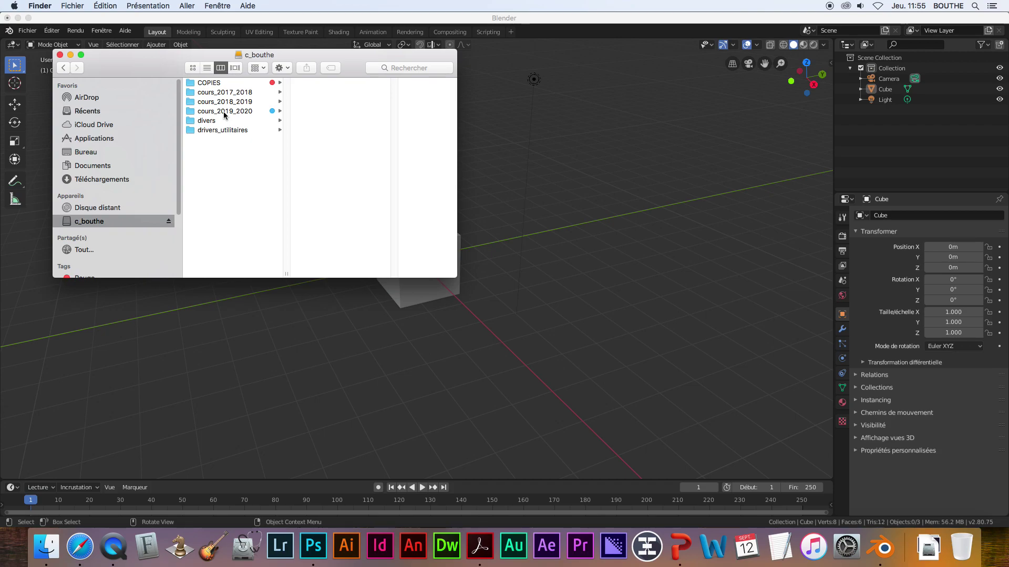
{"action": "left_click", "coordinate": [221, 112]}
{"action": "left_click", "coordinate": [302, 84]}
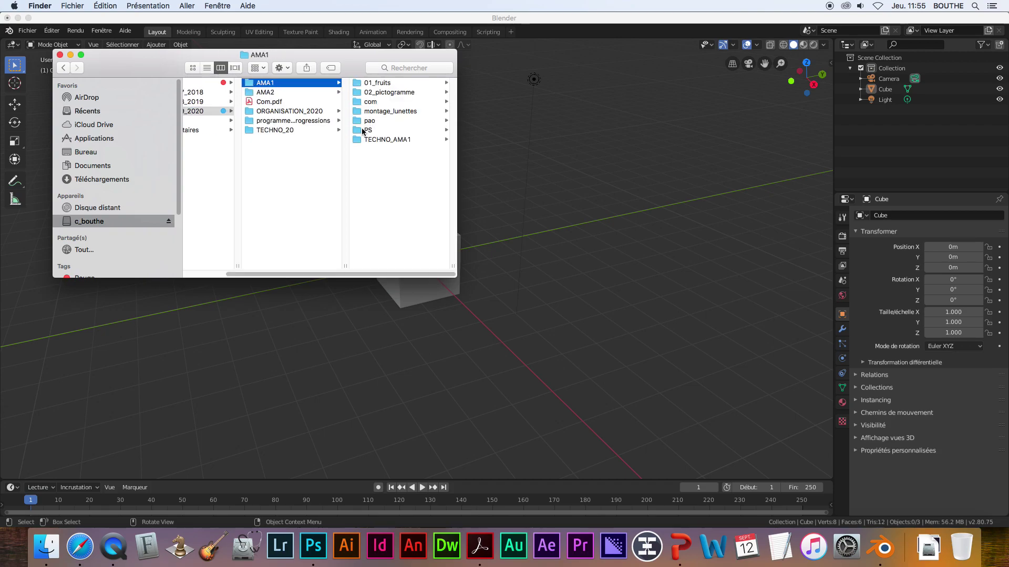
{"action": "left_click", "coordinate": [362, 131]}
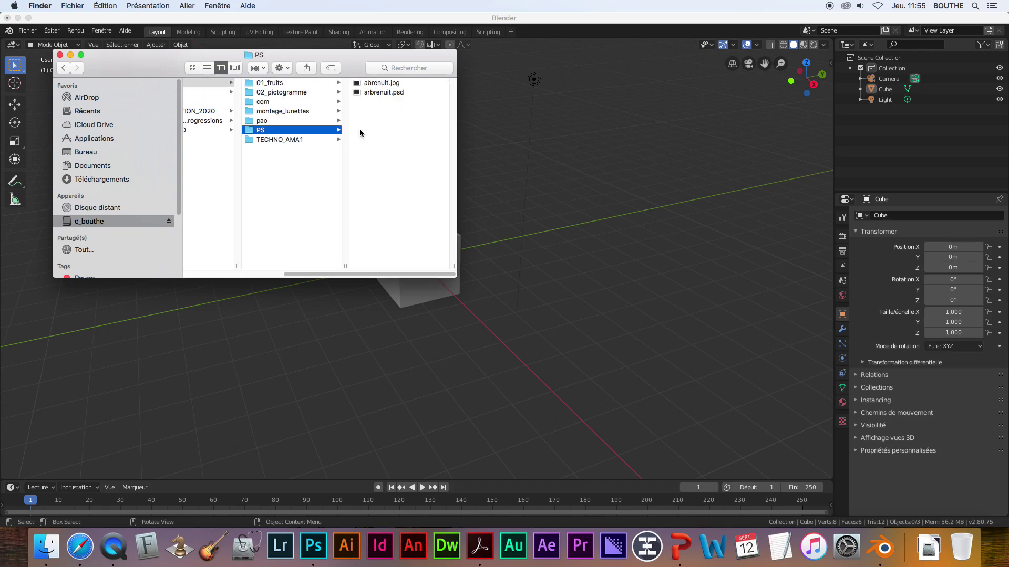
- Preview arbrenuit.psd in the PS folder, then widen the Finder window and move it toward the middle of the screen
{"action": "left_click", "coordinate": [372, 92]}
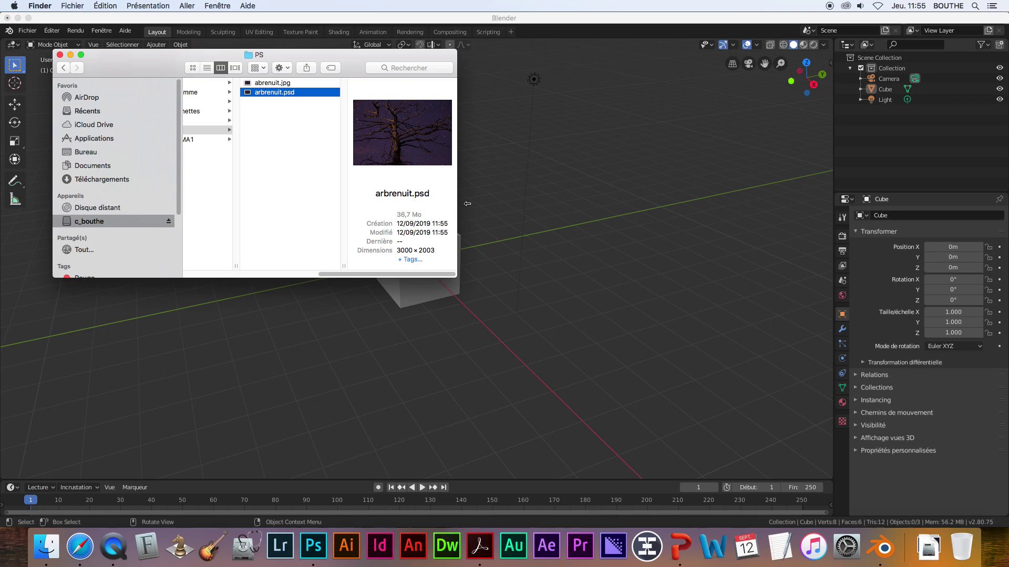
{"action": "left_click_drag", "start_coordinate": [463, 205], "coordinate": [609, 205]}
{"action": "left_click_drag", "start_coordinate": [384, 69], "coordinate": [478, 171]}
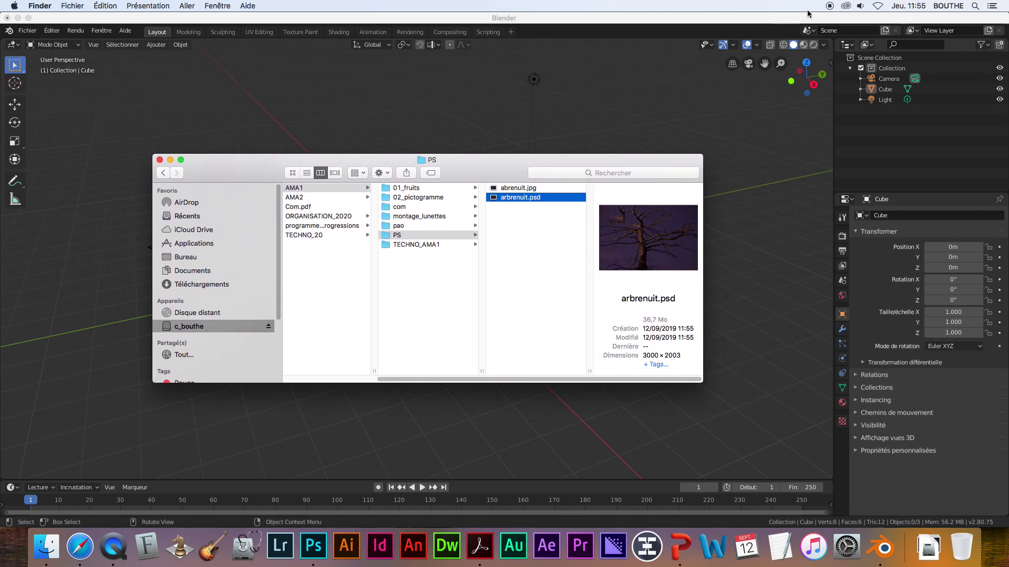